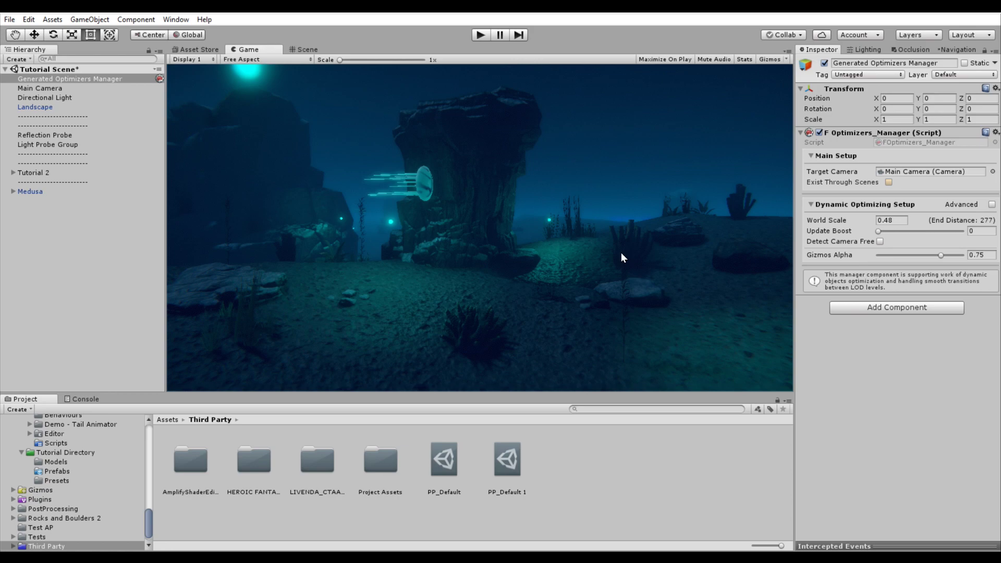
- Enter play mode with Ctrl+P to run the underwater Tutorial Scene
key(ctrl+p)
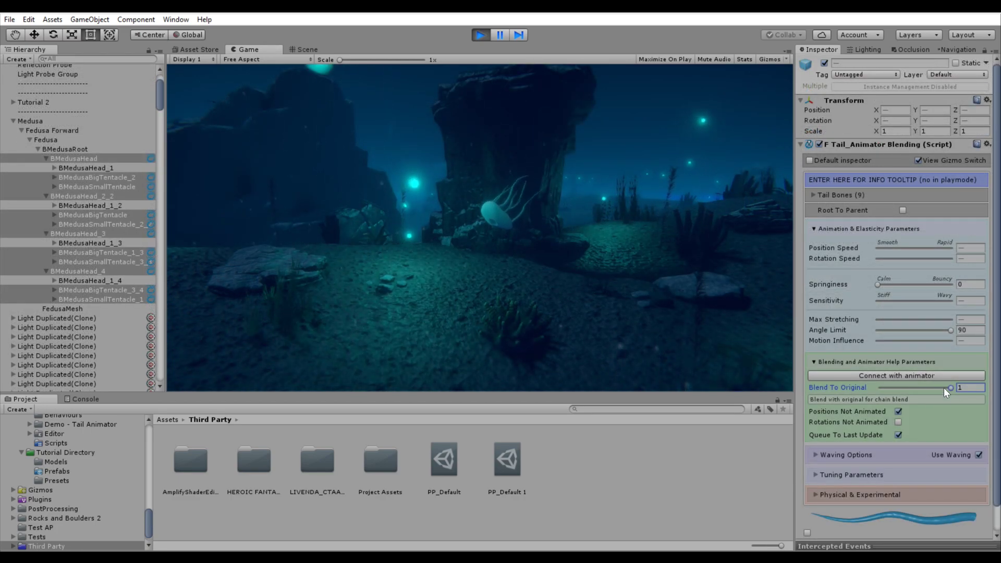
- Drag the Medusa tentacles' Blend To Original slider all the way to 1 during play
mouse_move(944, 388)
mouse_down()
mouse_move(895, 387)
mouse_move(917, 387)
mouse_up()
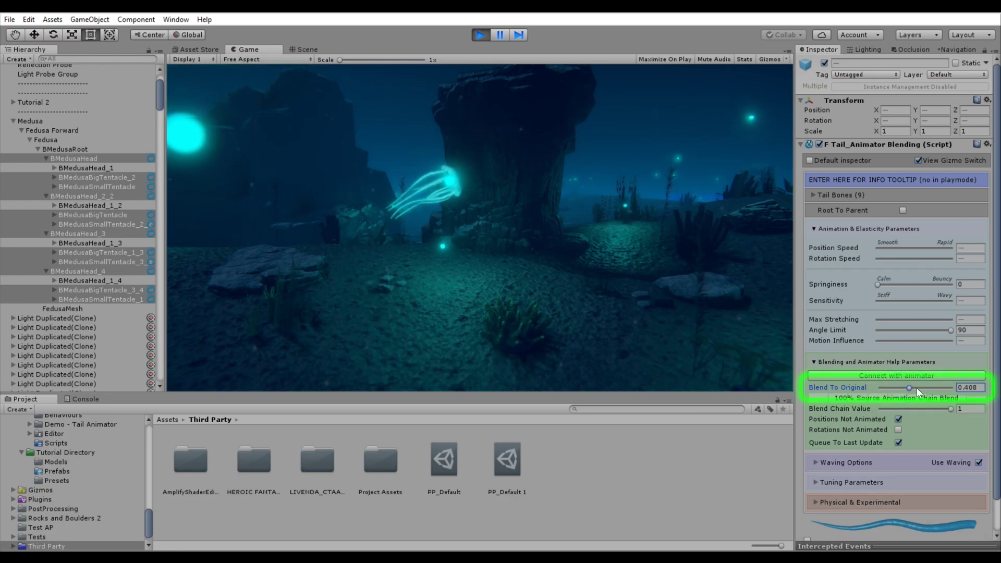
mouse_move(916, 388)
mouse_down()
mouse_move(955, 386)
mouse_move(863, 385)
mouse_move(936, 373)
mouse_move(942, 361)
mouse_move(544, 335)
mouse_up()
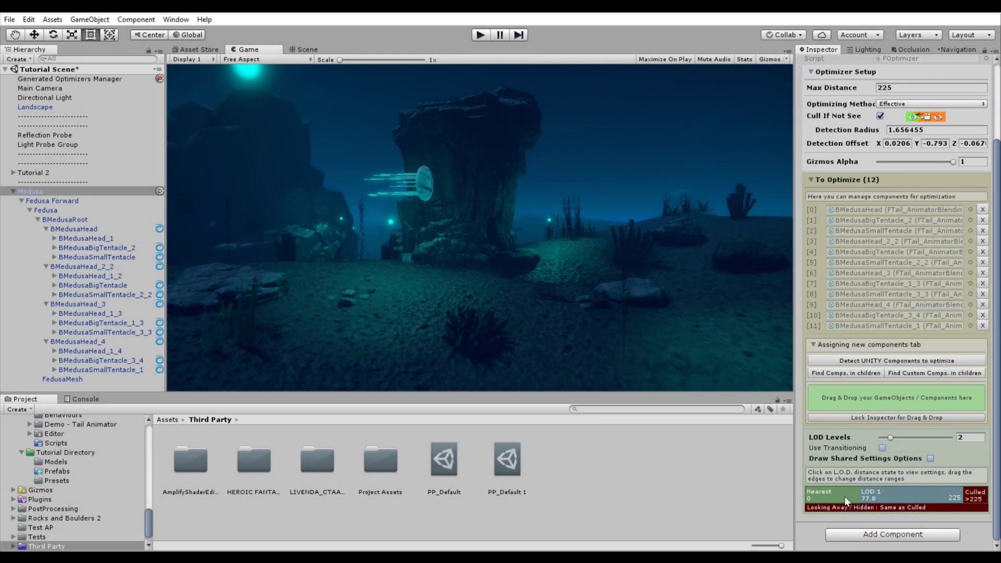
- Fill the Medusa optimizer with its child components using Find Comps. in children
click(845, 497)
scroll(836, 452, down, 5)
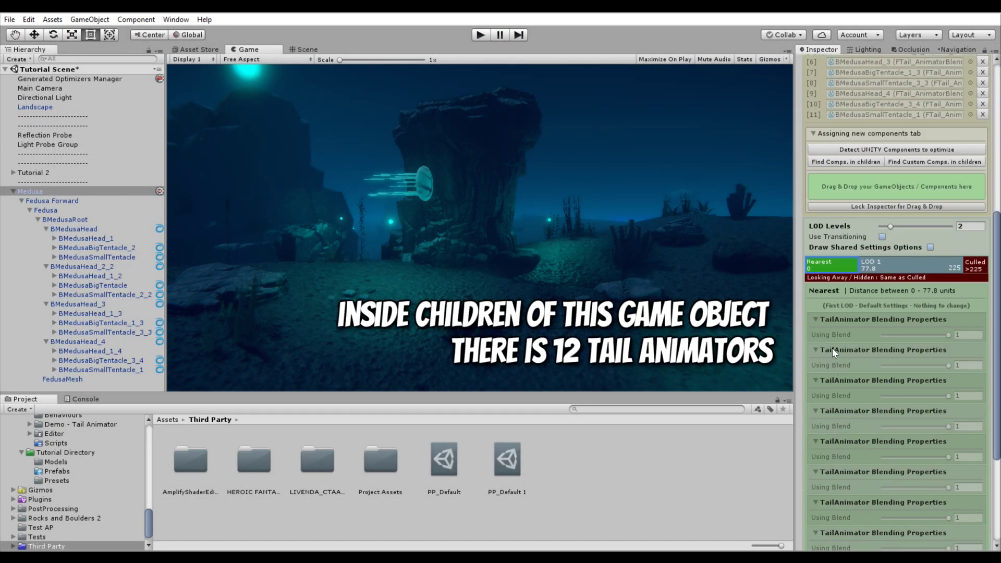
scroll(833, 348, down, 4)
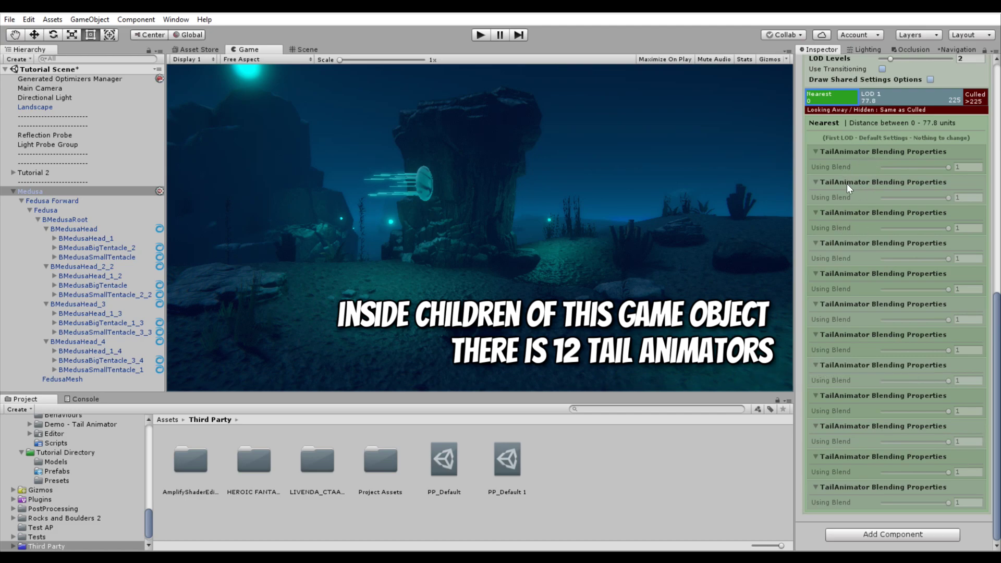
scroll(871, 167, up, 1)
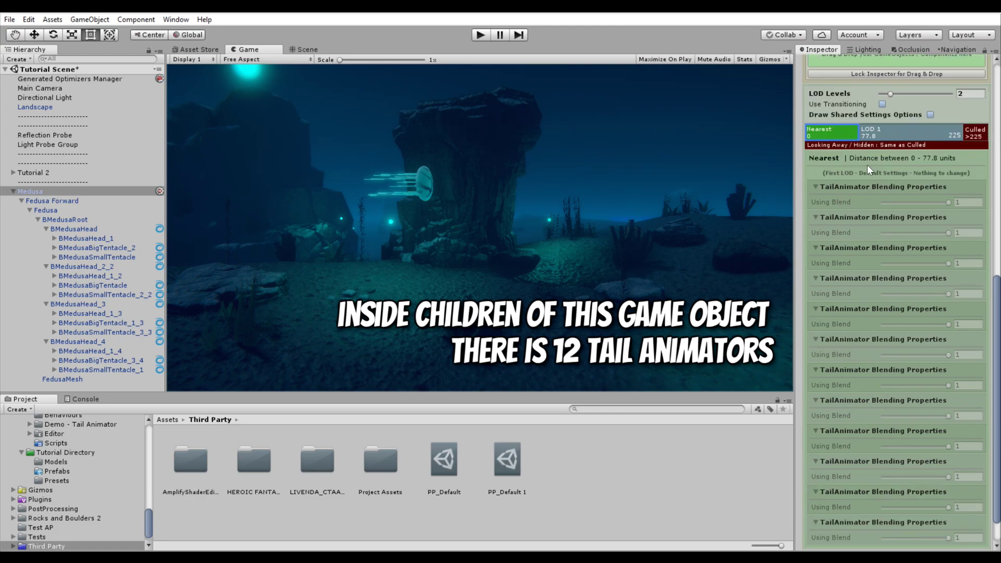
scroll(856, 199, up, 3)
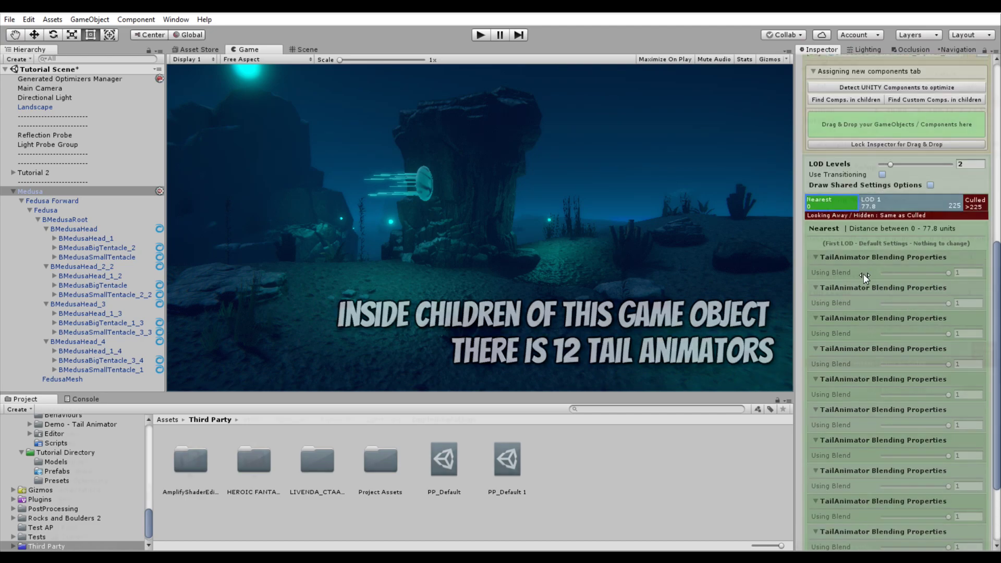
click(824, 274)
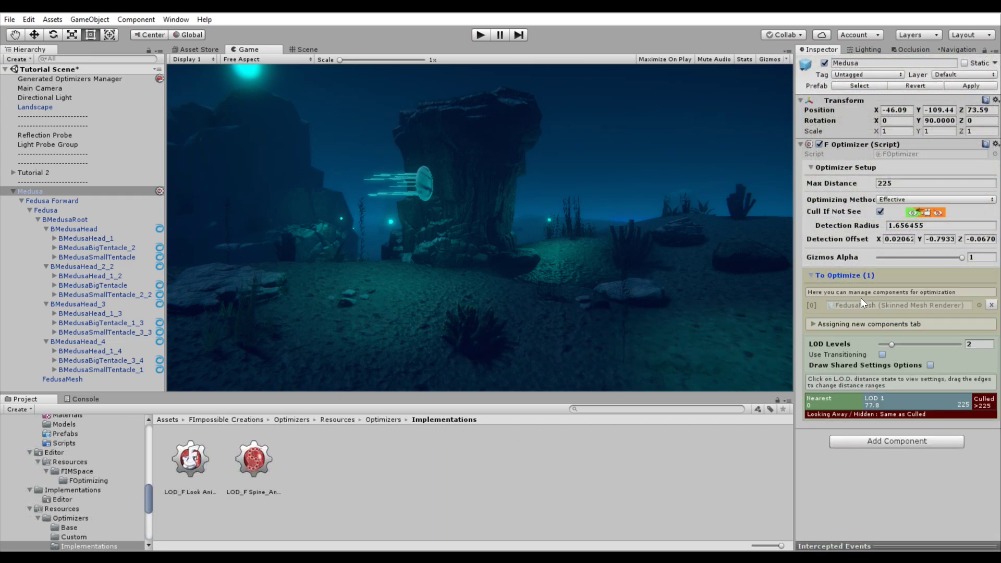
click(822, 323)
- Review the Nearest LOD's settings, collapsing the skinned renderer and first custom component groups
click(909, 353)
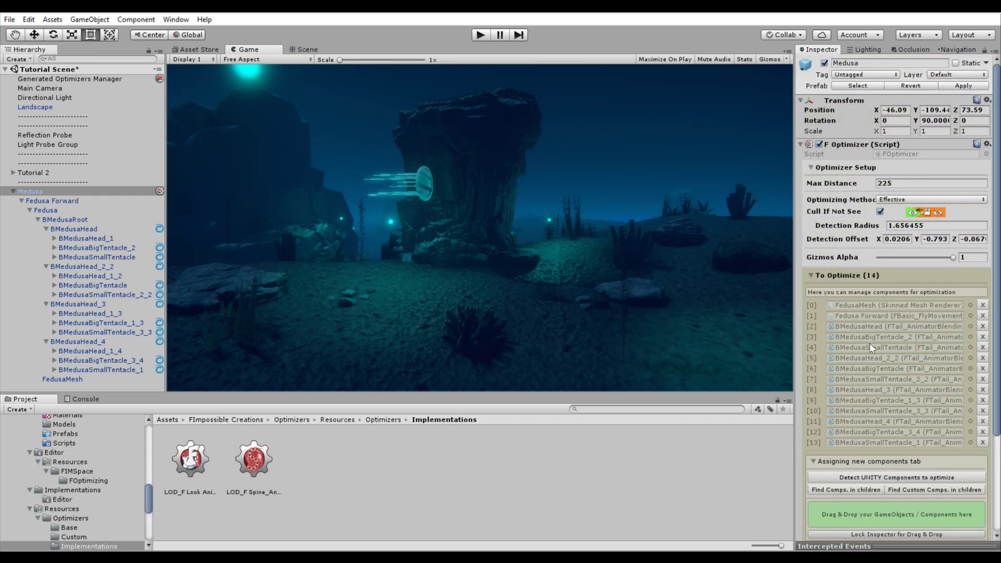
click(843, 478)
scroll(842, 478, down, 5)
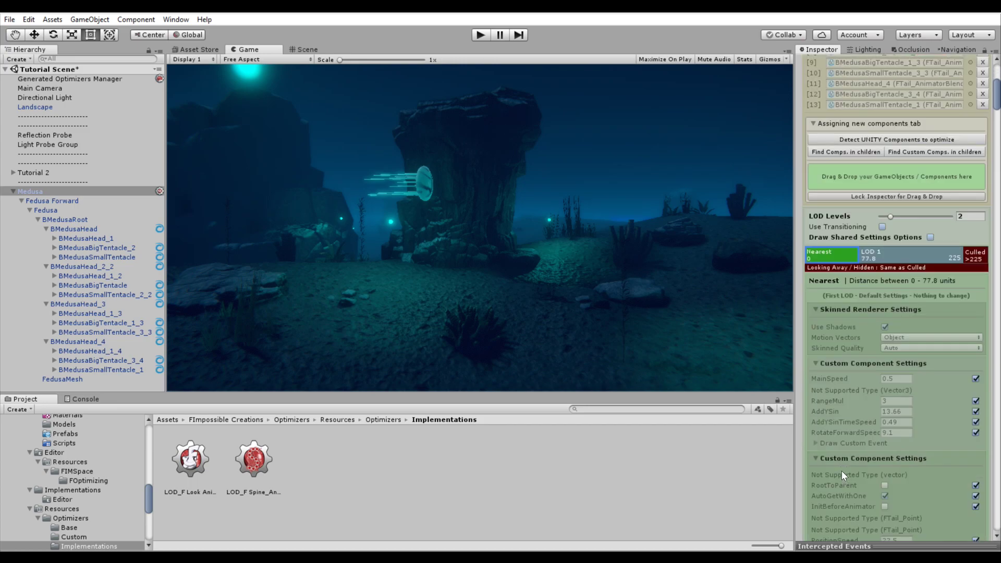
click(824, 365)
click(820, 311)
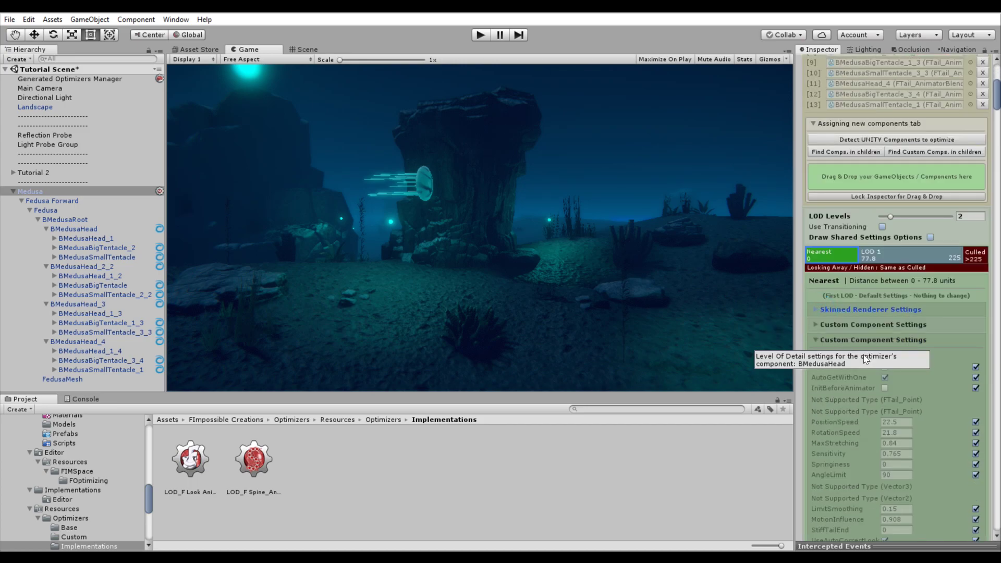
scroll(871, 370, down, 2)
scroll(860, 336, down, 1)
scroll(867, 244, up, 3)
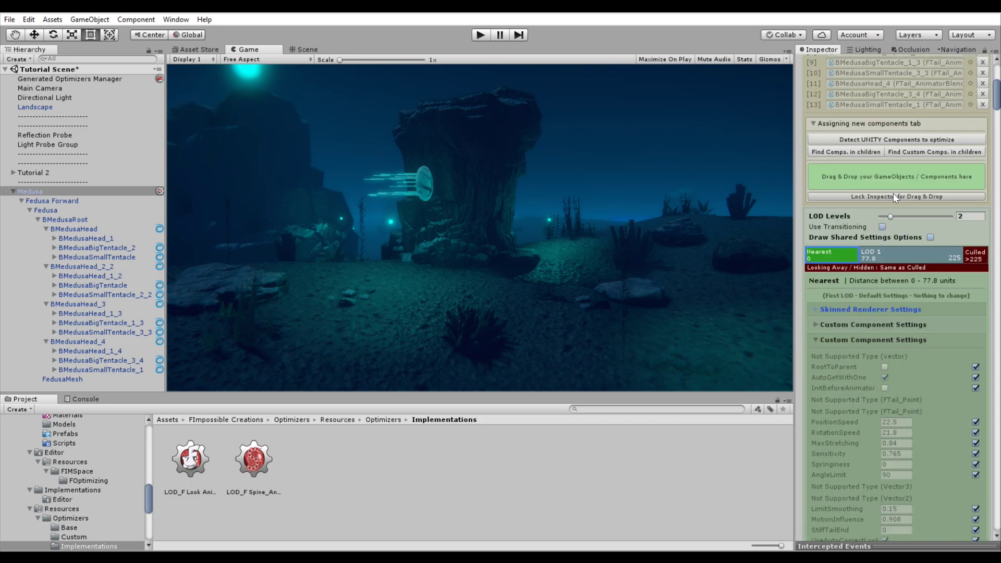
scroll(889, 256, down, 4)
scroll(856, 257, down, 1)
scroll(847, 219, down, 2)
scroll(846, 312, down, 2)
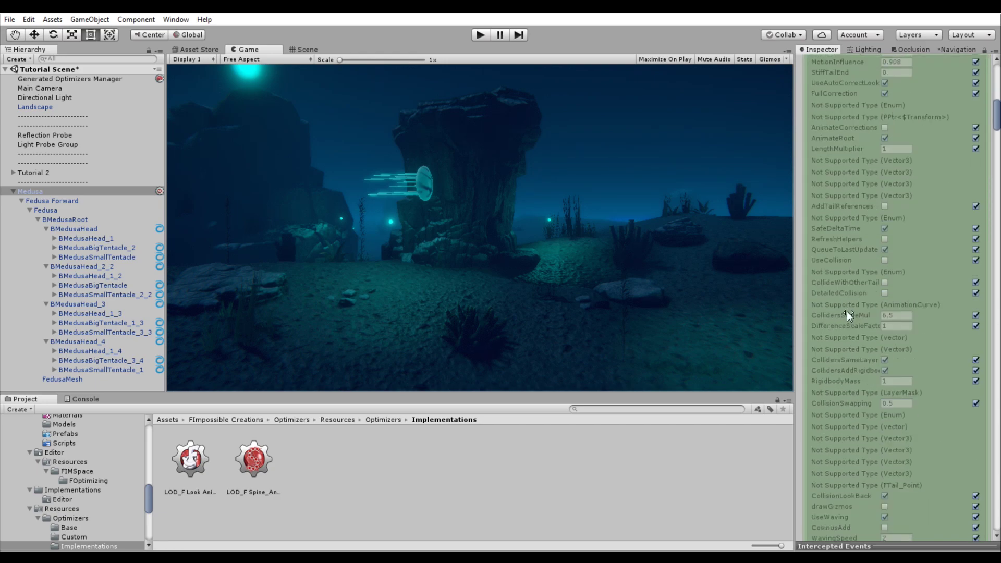
scroll(830, 379, down, 3)
scroll(844, 240, down, 2)
scroll(852, 325, down, 2)
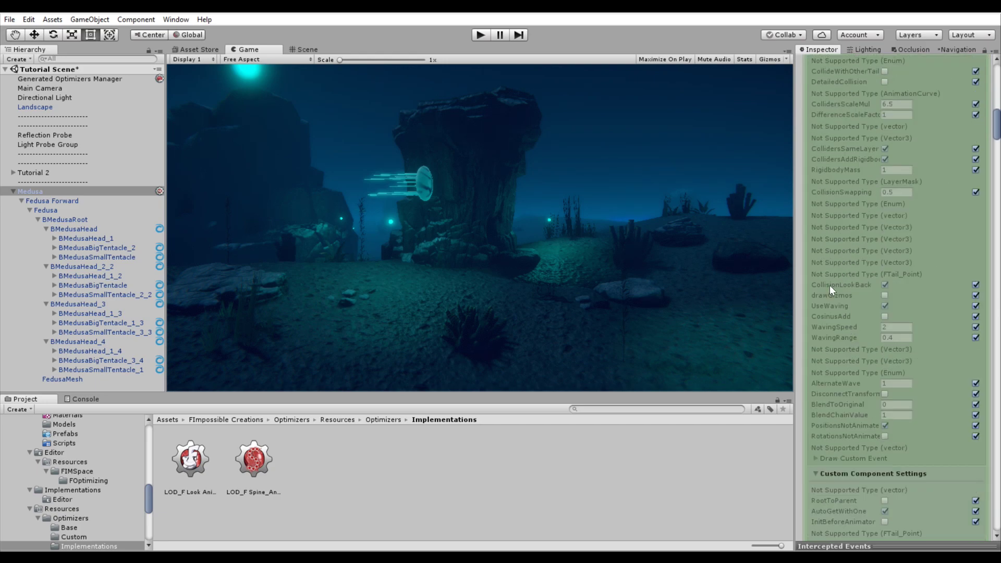
scroll(846, 299, up, 1)
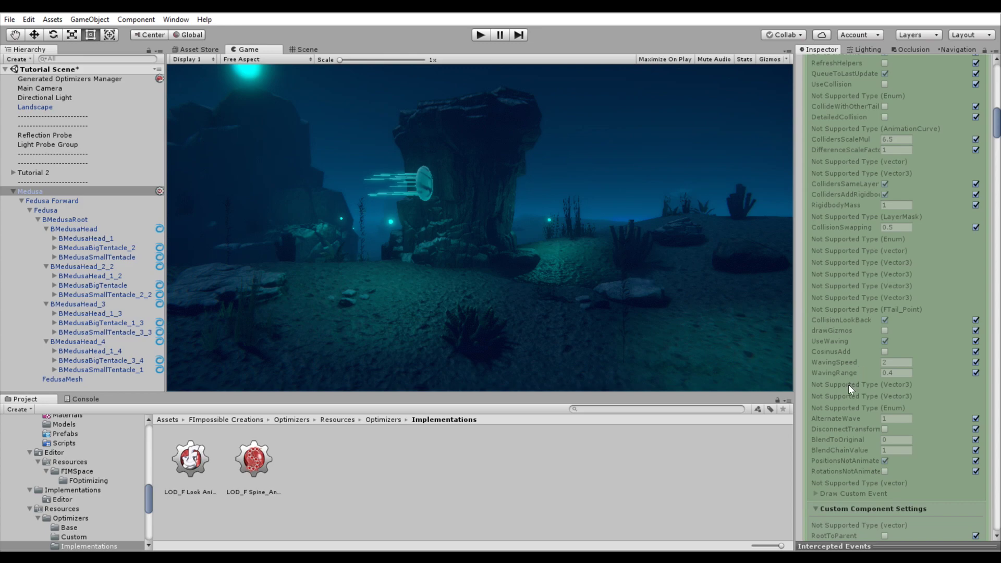
scroll(849, 384, up, 1)
scroll(849, 386, up, 2)
scroll(848, 385, up, 2)
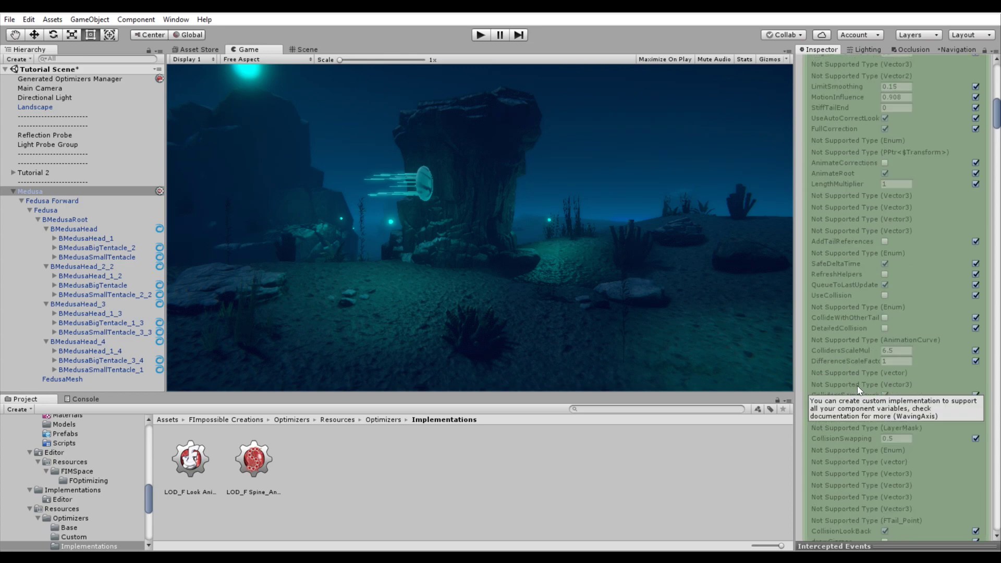
scroll(857, 385, up, 2)
scroll(859, 385, up, 3)
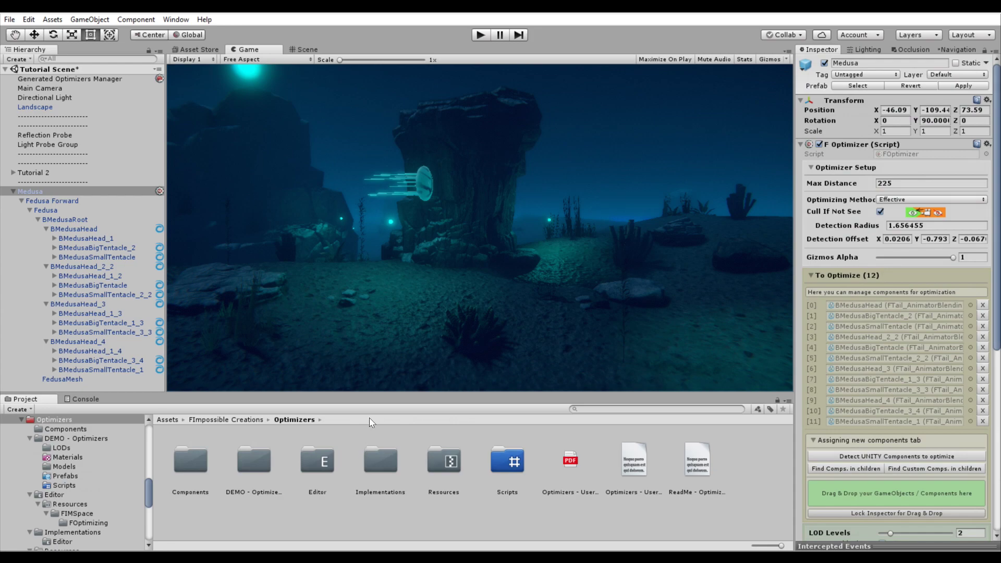
- Delete the LOD_FTail_AnimatorBlending script from Optimizers/Implementations
double_click(381, 462)
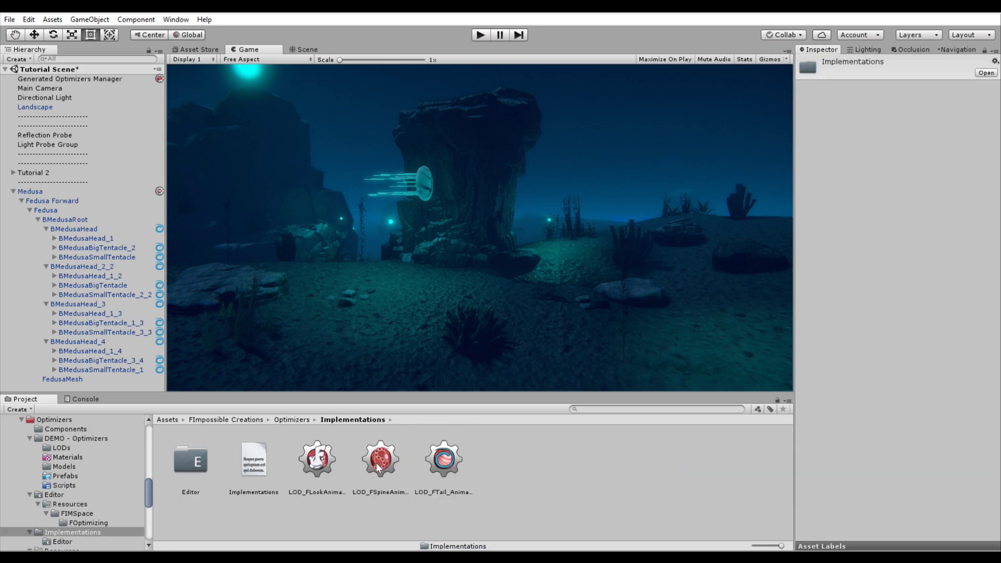
click(443, 461)
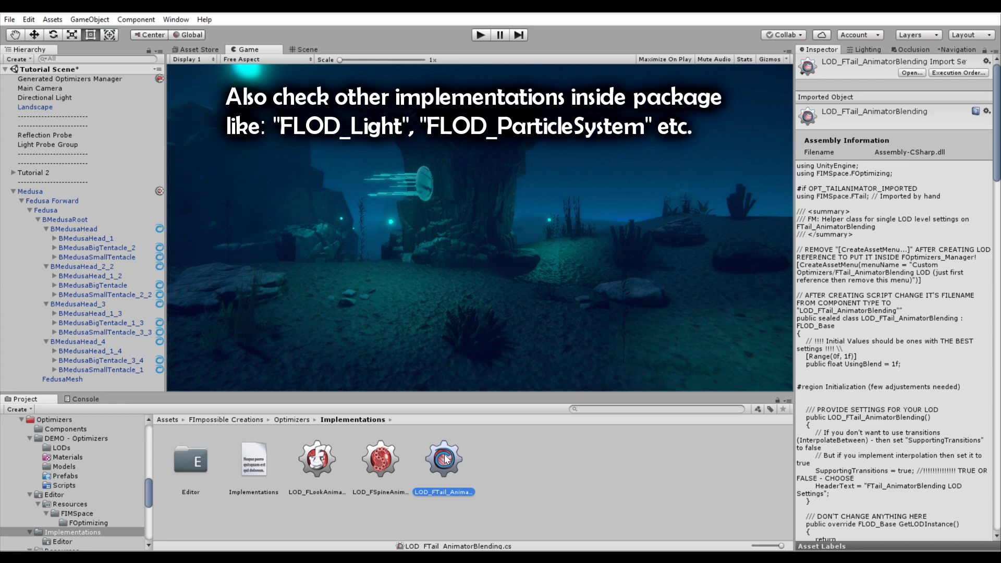
key(Delete)
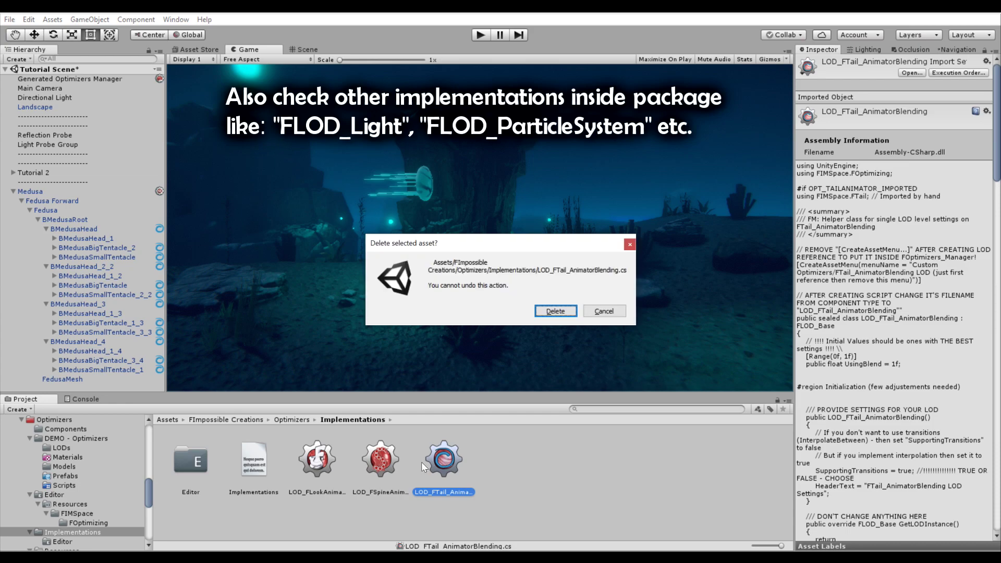
key(Return)
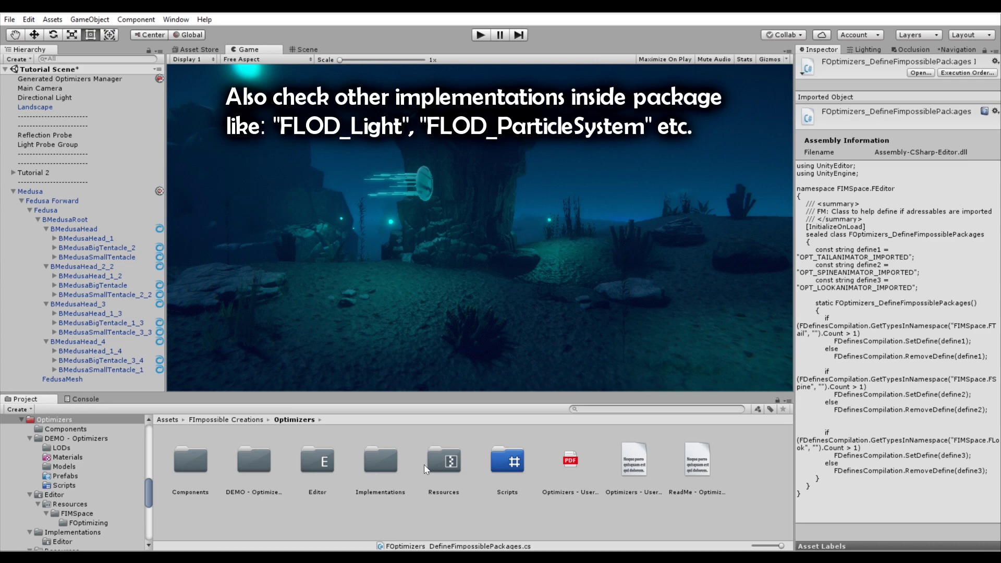
- Delete the matching asset in Resources/Optimizers/Implementations, then open Tutorial Directory/Scripts
double_click(450, 464)
double_click(178, 465)
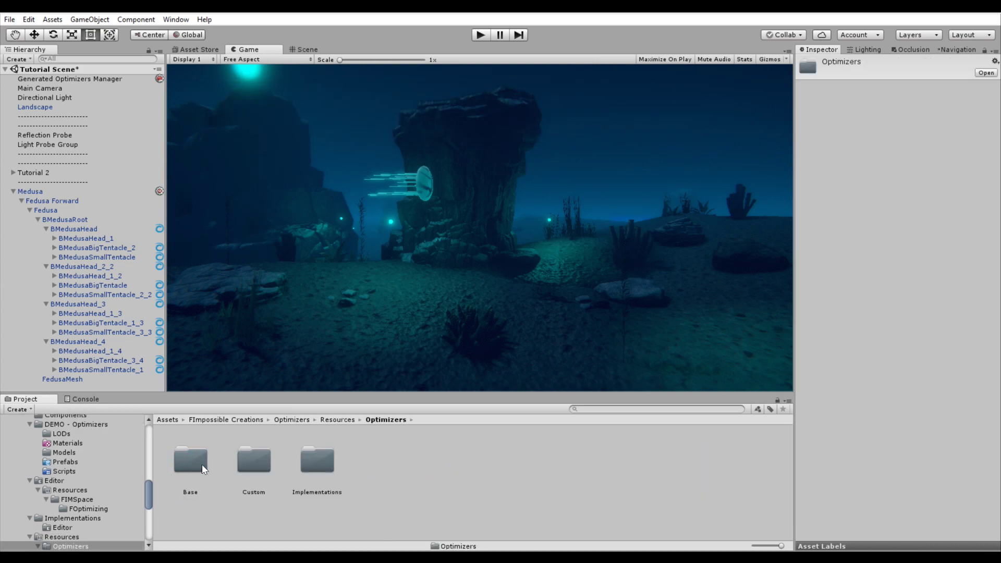
click(313, 466)
double_click(313, 465)
click(319, 468)
key(shift+Delete)
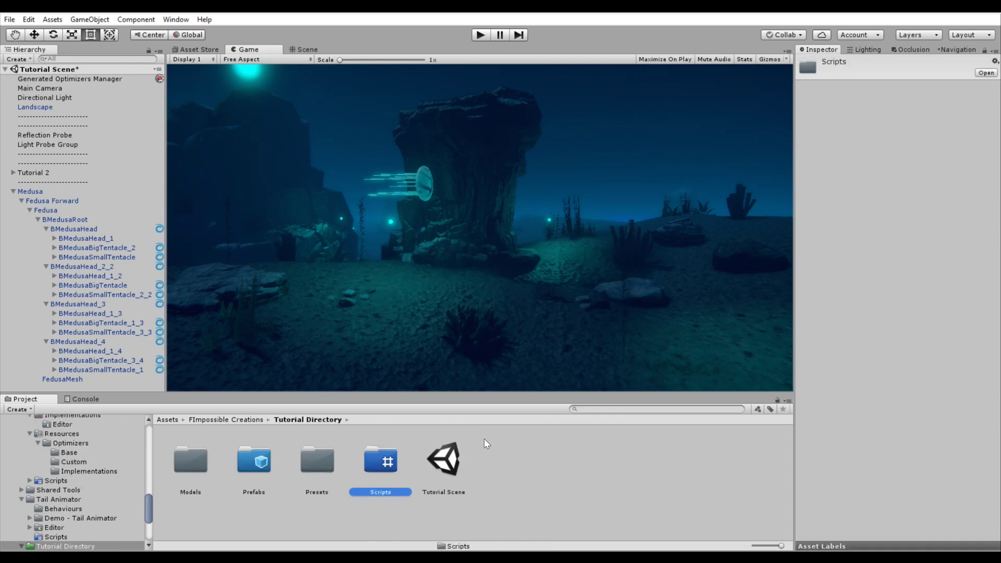
double_click(387, 460)
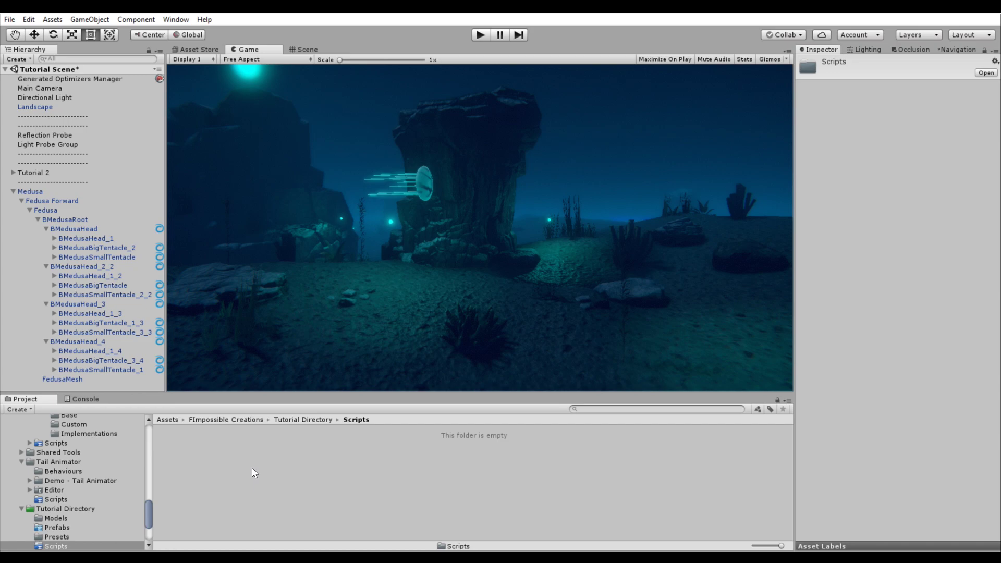
- Inspect BMedusaHead's tail animator and locate the FTail_AnimatorBlending script source
right_click(252, 447)
mouse_move(324, 186)
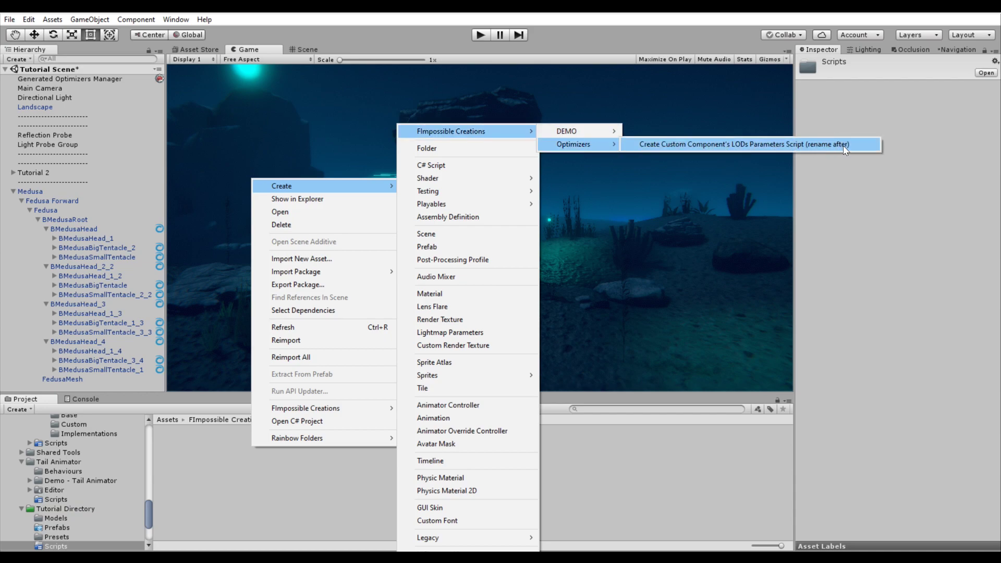
click(255, 505)
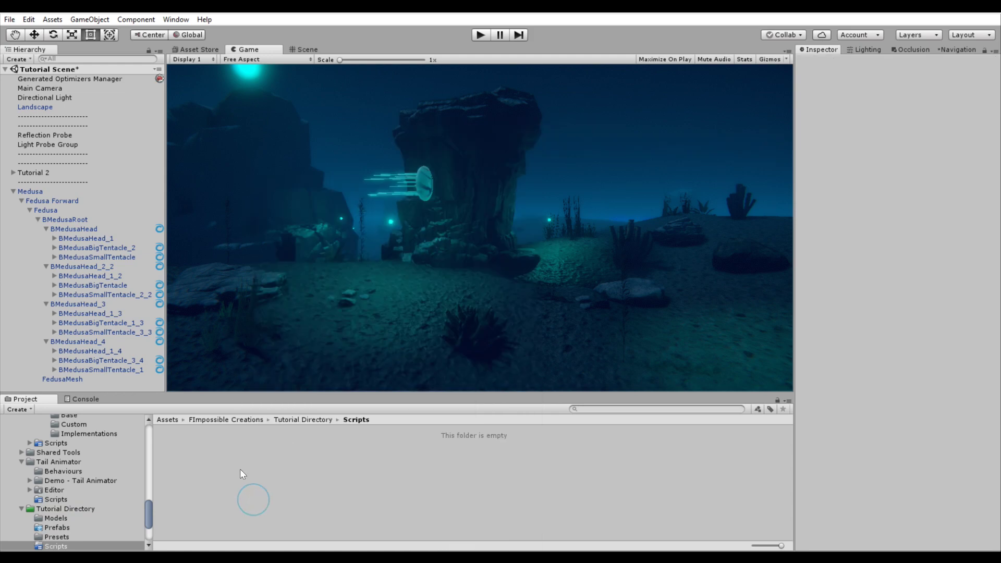
click(134, 229)
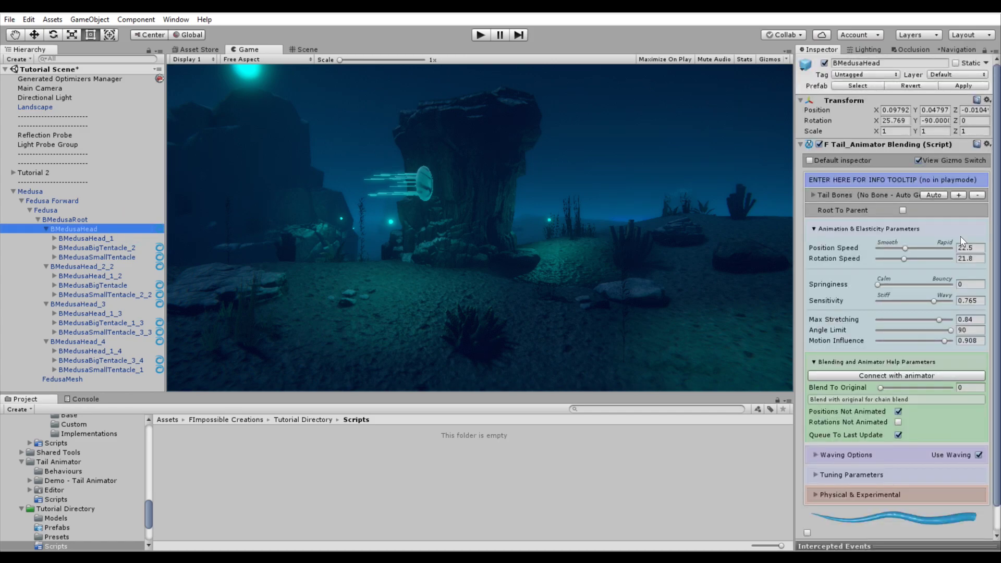
click(809, 160)
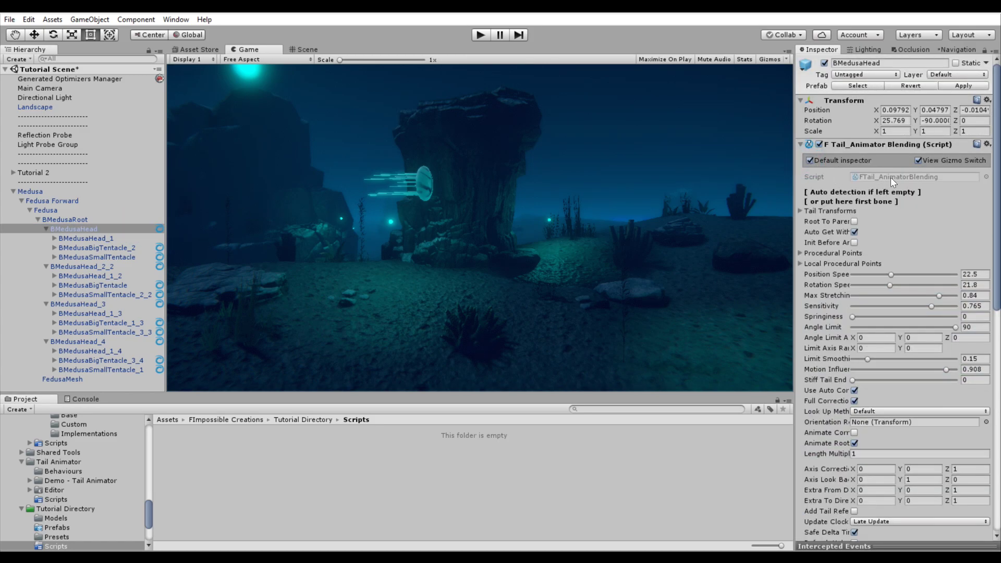
click(912, 178)
click(380, 492)
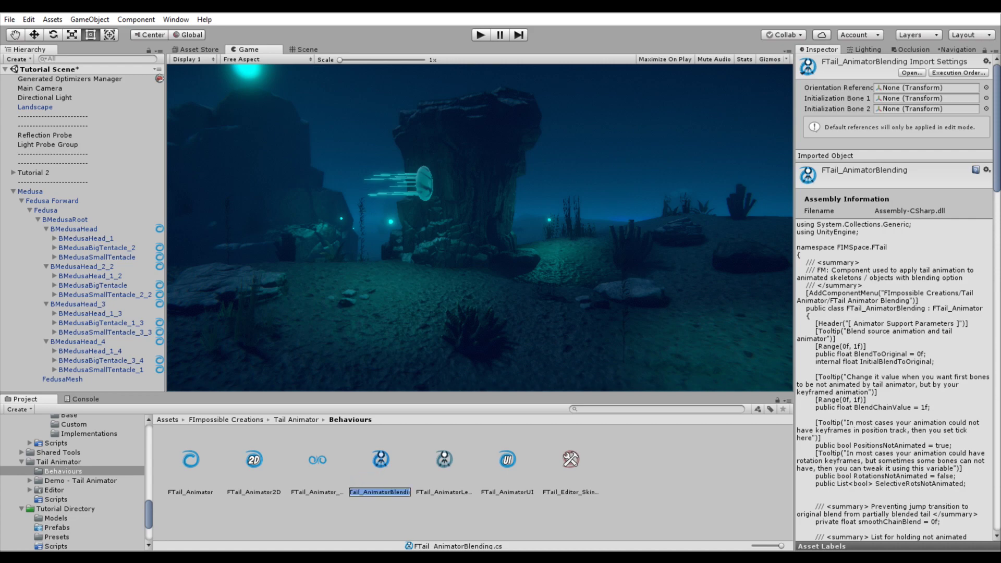
- Create an Optimizers template script named FTail_AnimatorBlending in Tutorial Directory/Scripts and open it
click(221, 418)
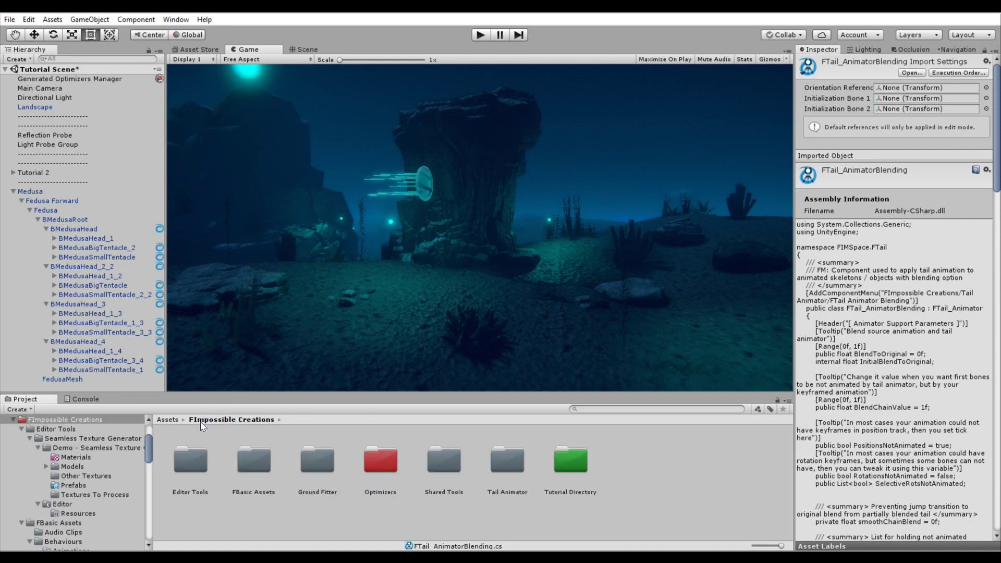
double_click(584, 462)
double_click(380, 462)
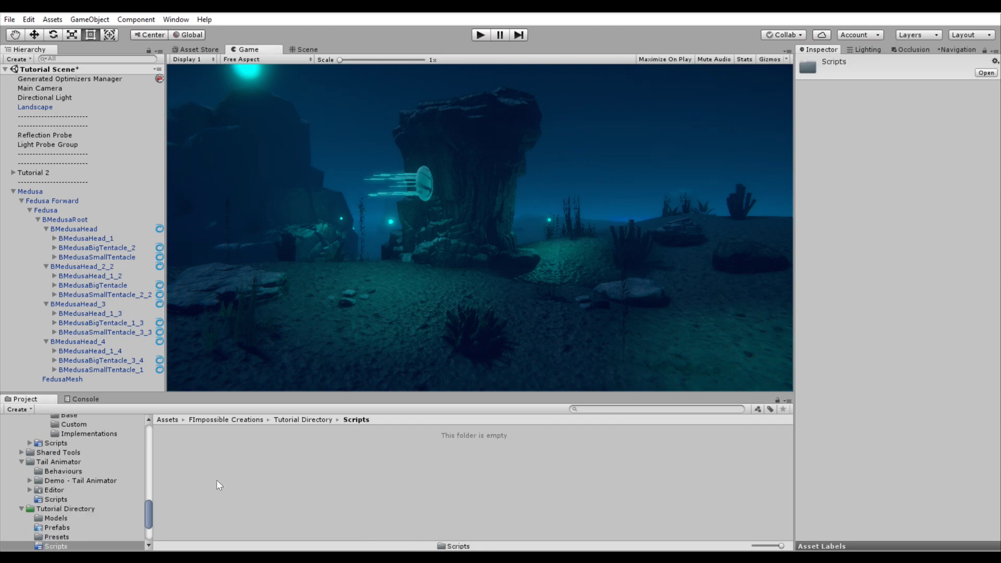
right_click(216, 480)
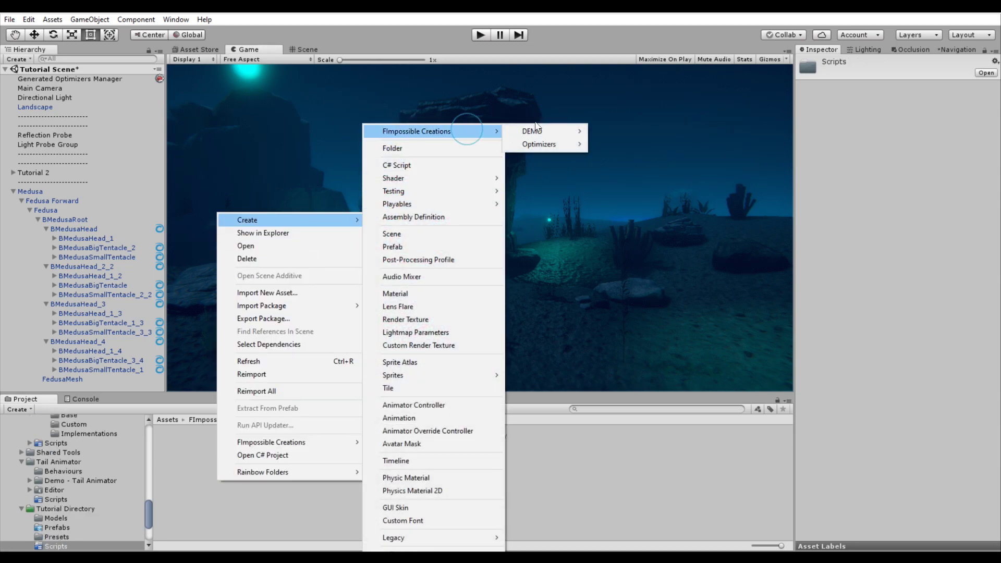
mouse_move(540, 144)
click(629, 144)
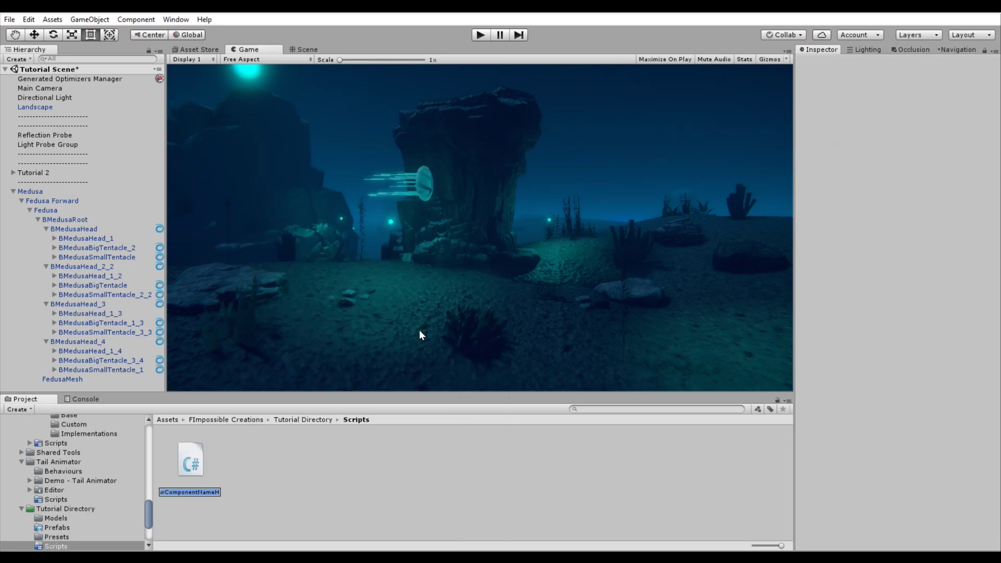
text(FTail_AnimatorBlending)
key(Home)
key(Return)
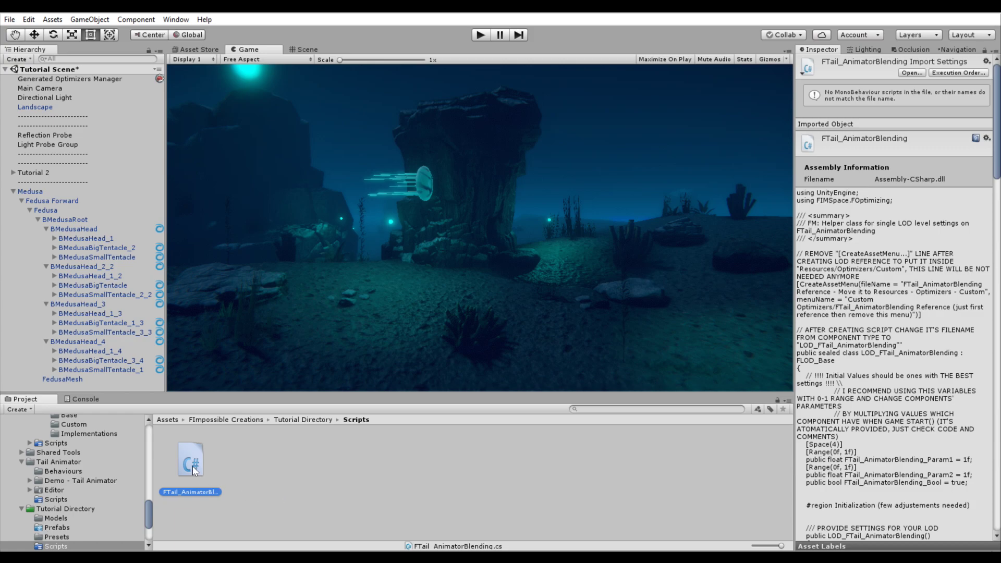
double_click(192, 466)
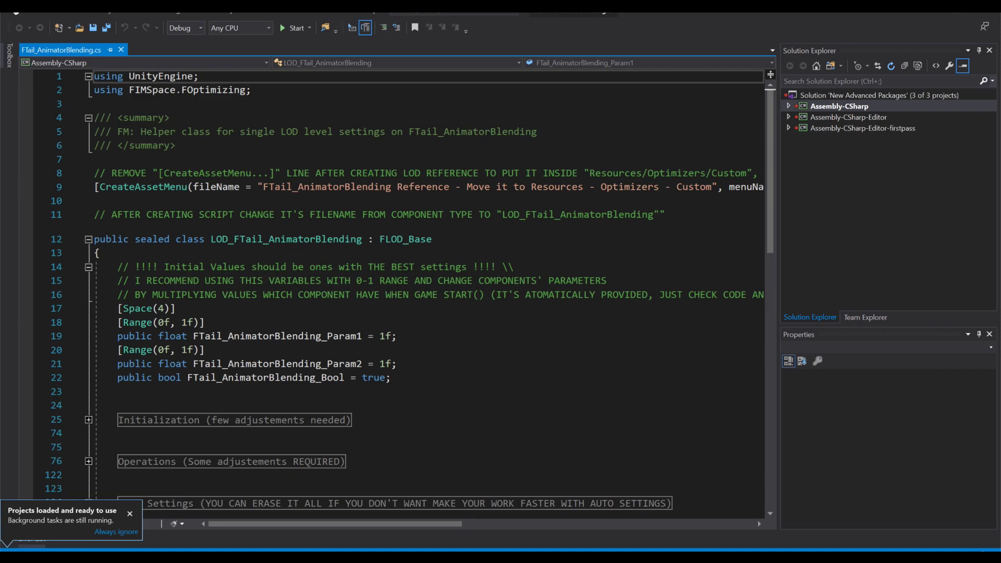
ctrl+scroll(423, 290, up, 2)
ctrl+scroll(423, 289, up, 2)
scroll(423, 290, down, 4)
scroll(422, 290, down, 4)
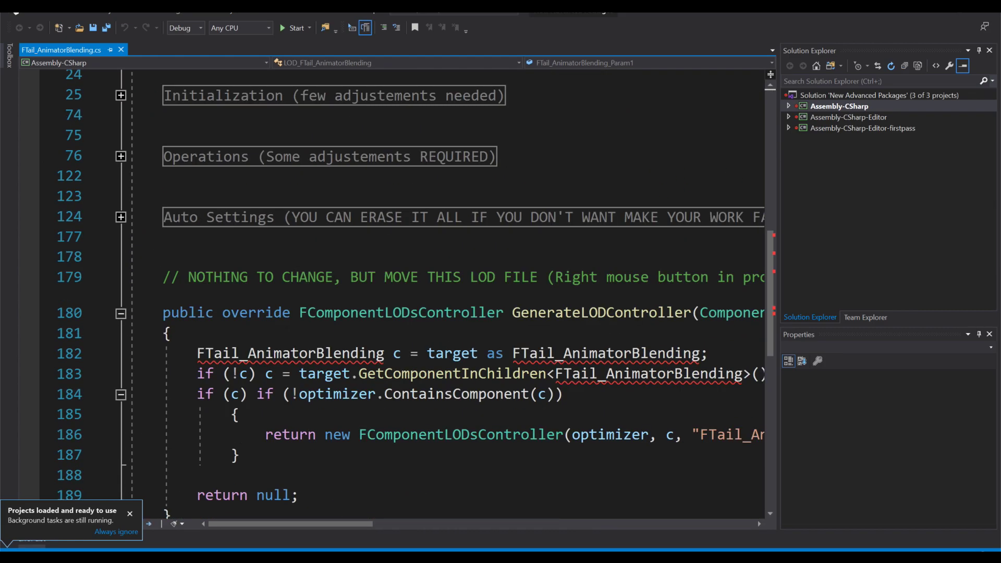
- Add 'using FIMSpace.FTail;' through Quick Actions on the unresolved FTail_AnimatorBlending type
click(240, 353)
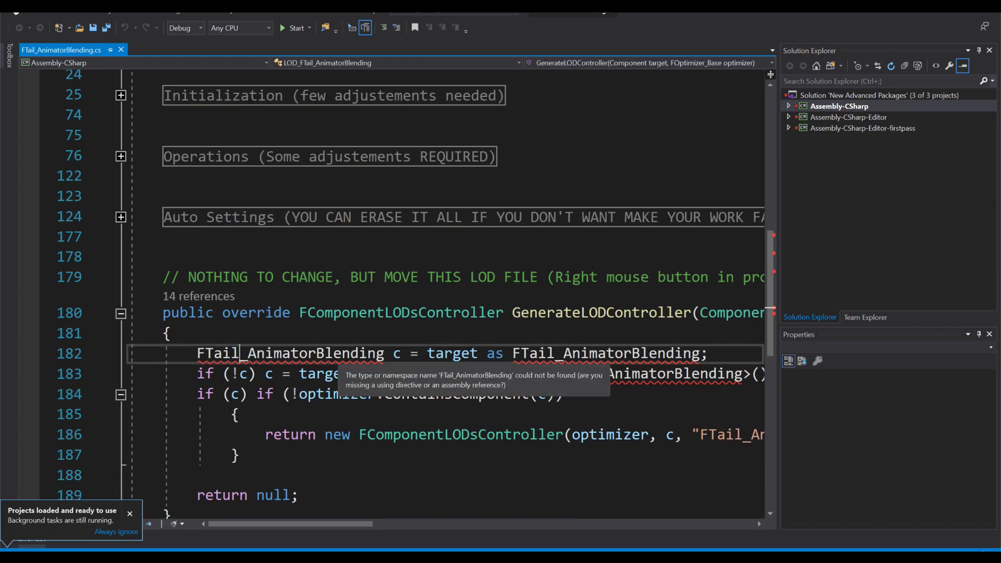
click(315, 351)
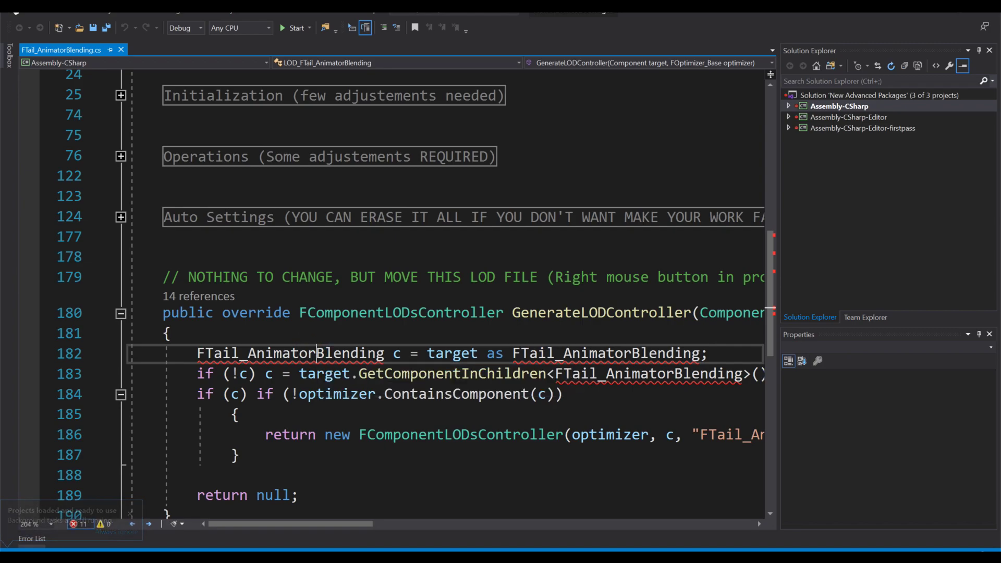
ctrl+scroll(768, 288, down, 3)
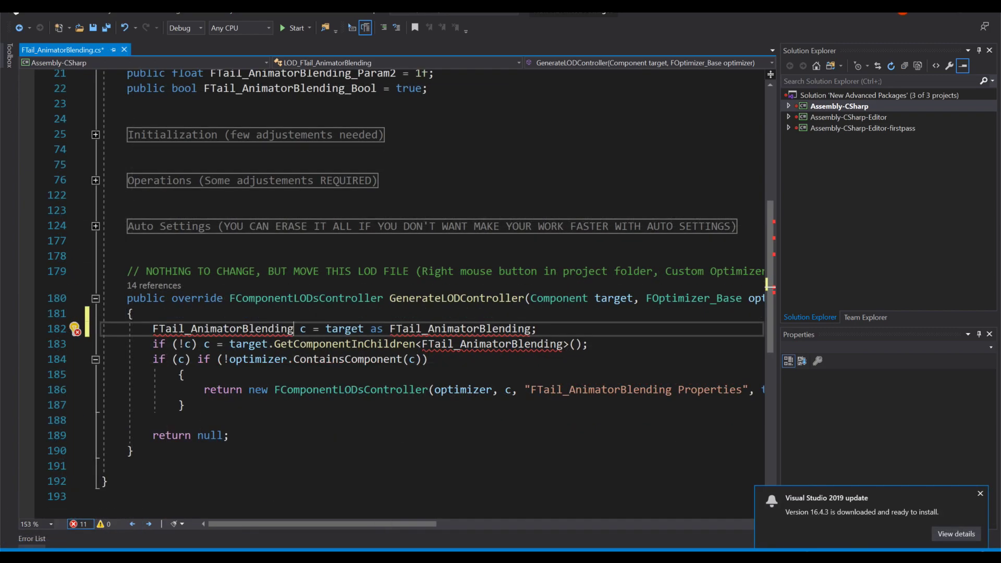
key(ctrl+period)
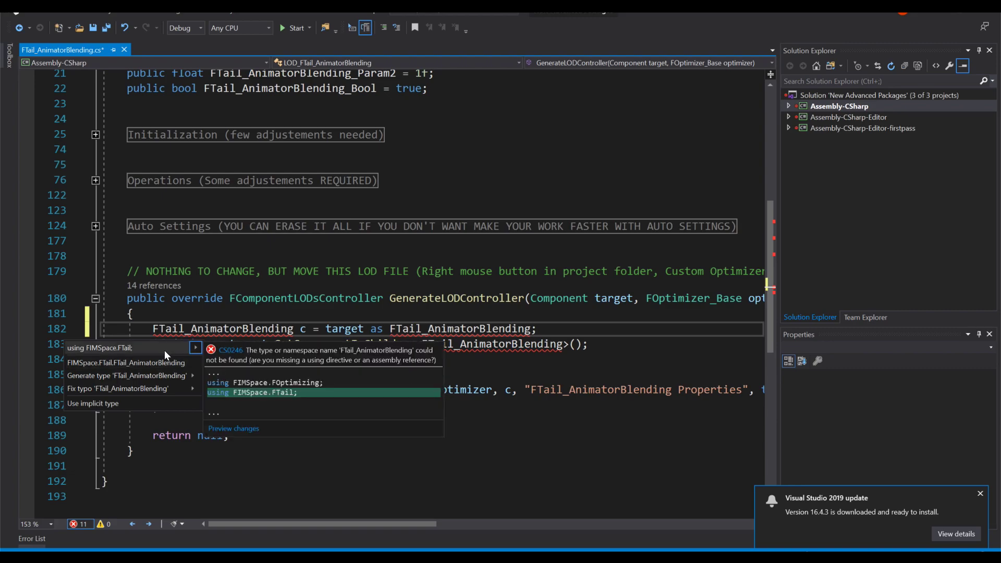
click(157, 348)
scroll(769, 287, up, 7)
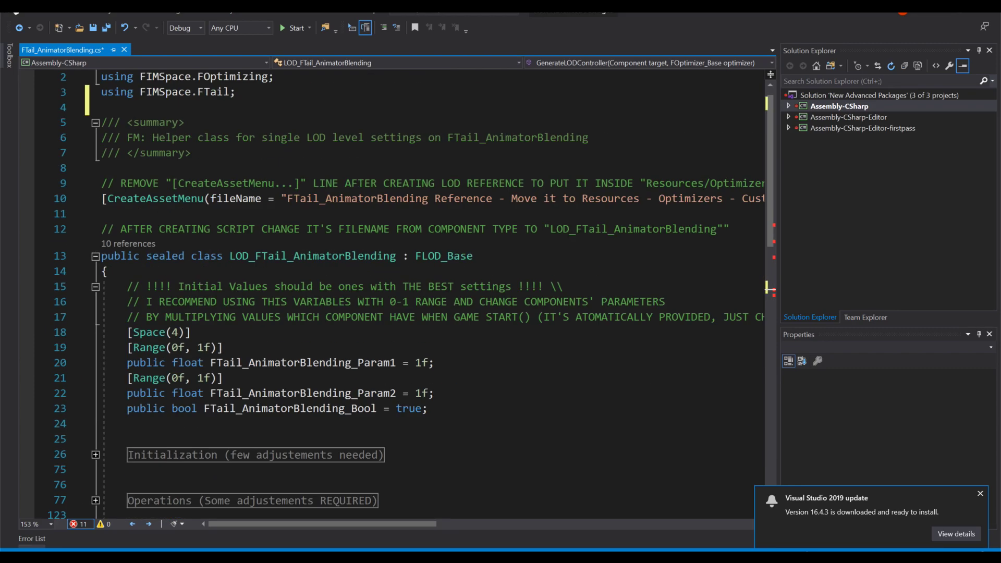
drag(140, 107, 235, 107)
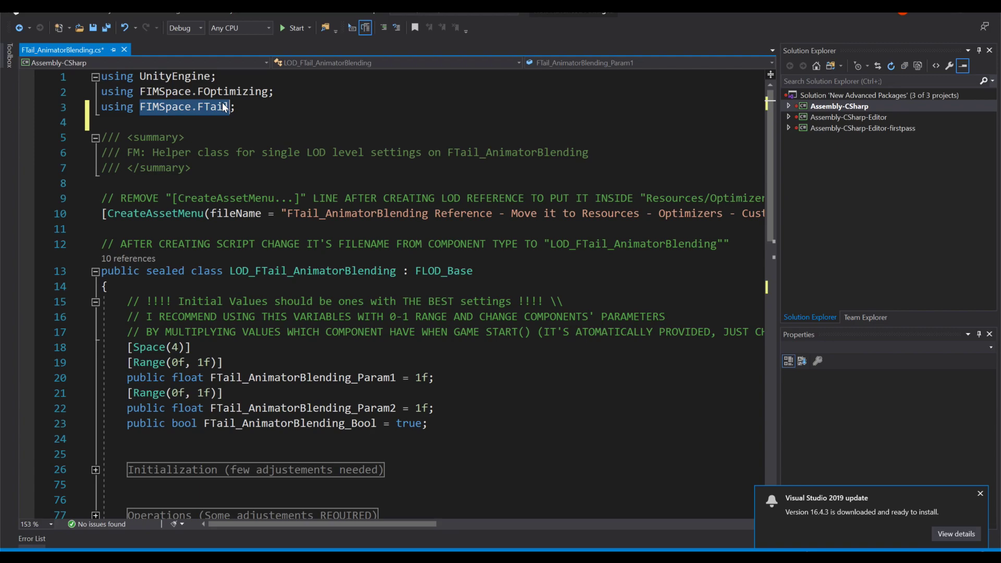
scroll(235, 106, down, 8)
scroll(392, 274, down, 1)
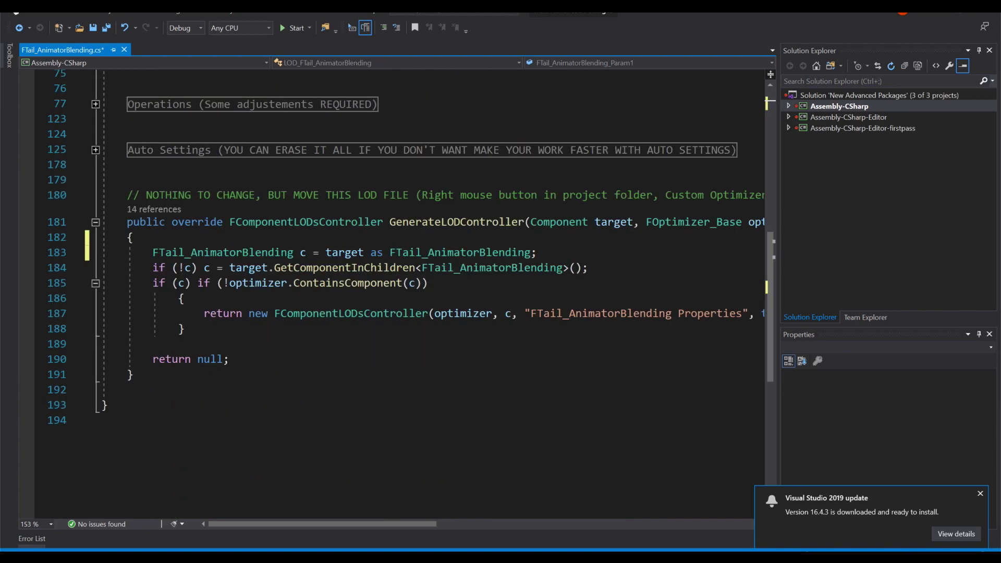
scroll(392, 298, up, 9)
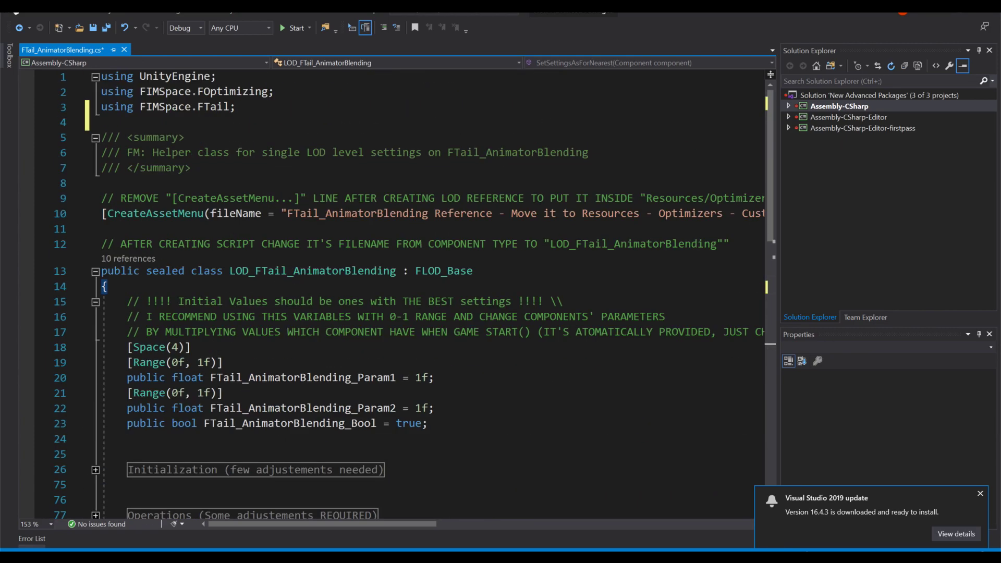
scroll(285, 332, down, 2)
scroll(285, 332, down, 1)
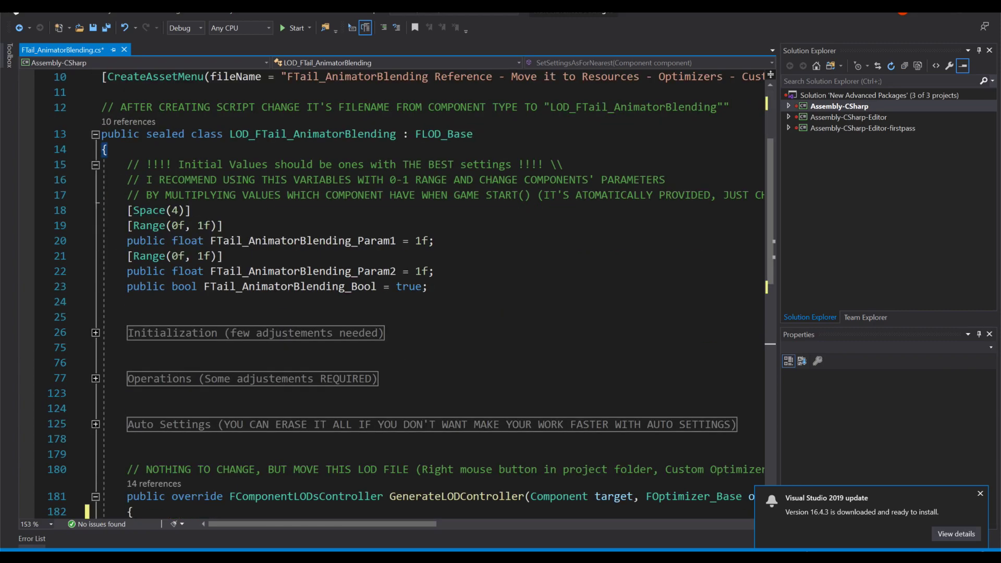
- Cut the Param2 and Bool fields and rename Param1 to a 0–1 UsingBlend float
double_click(298, 243)
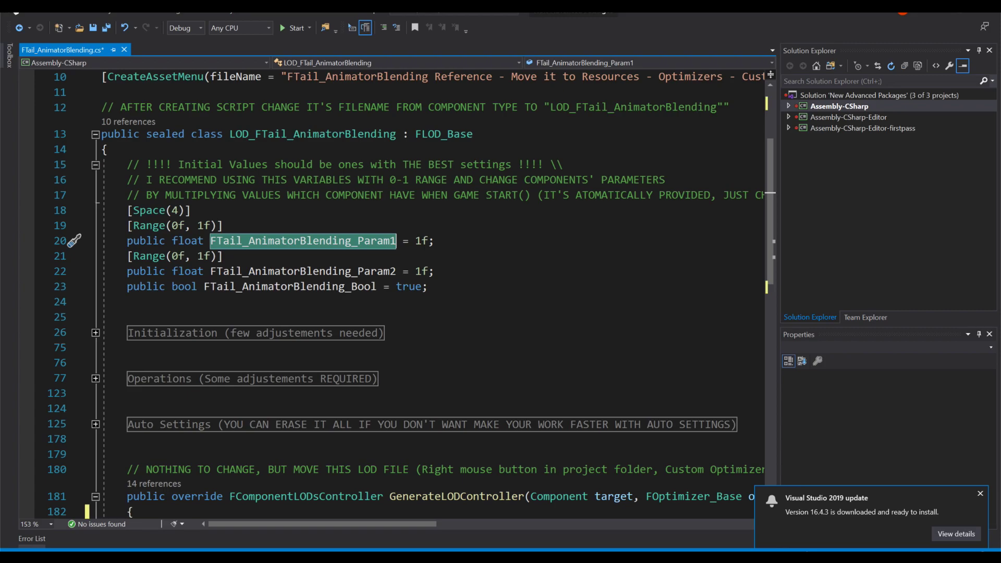
click(313, 317)
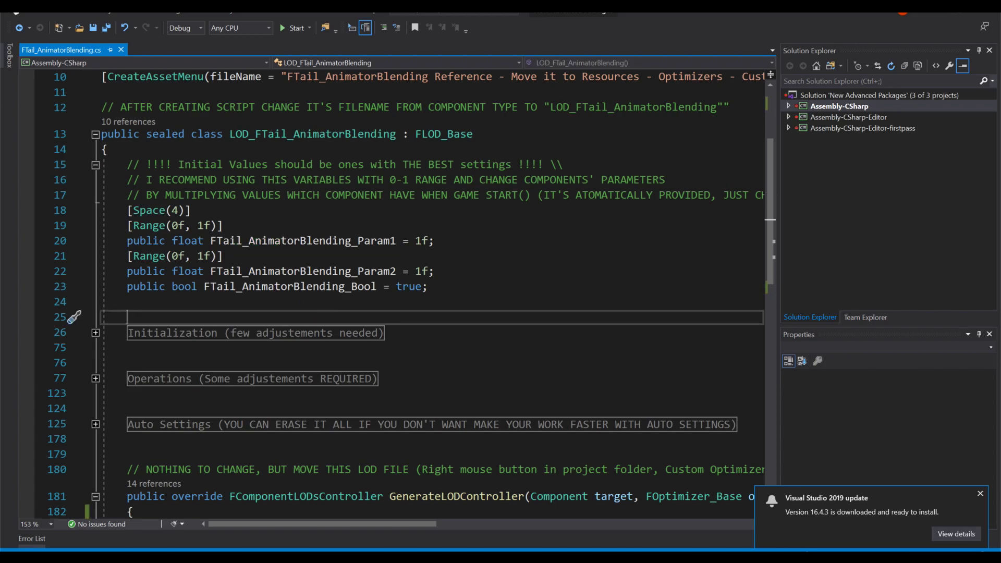
scroll(431, 298, up, 1)
key(Up)
key(Up)
key(Up)
key(ctrl+x)
key(ctrl+x)
key(ctrl+x)
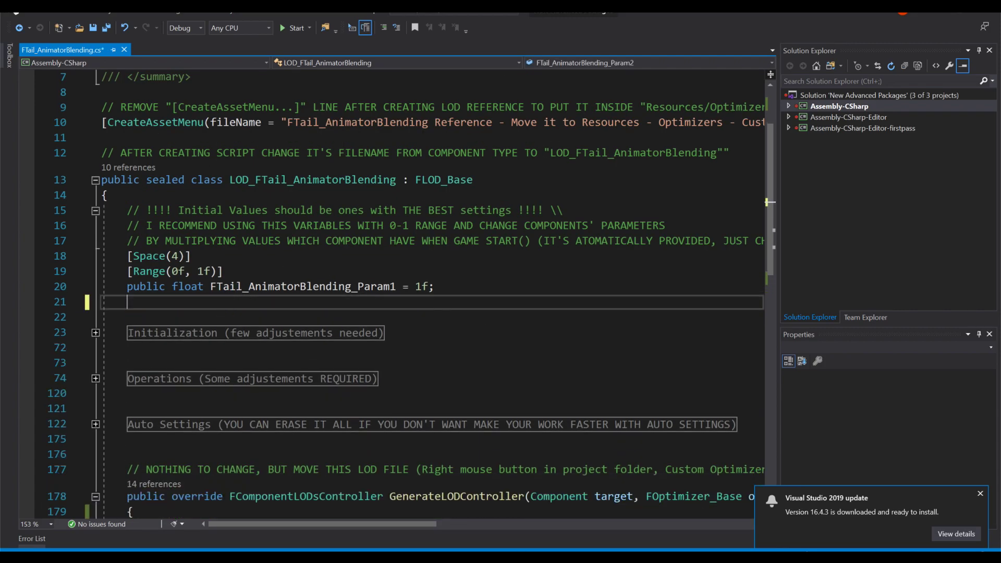
double_click(286, 288)
text(U)
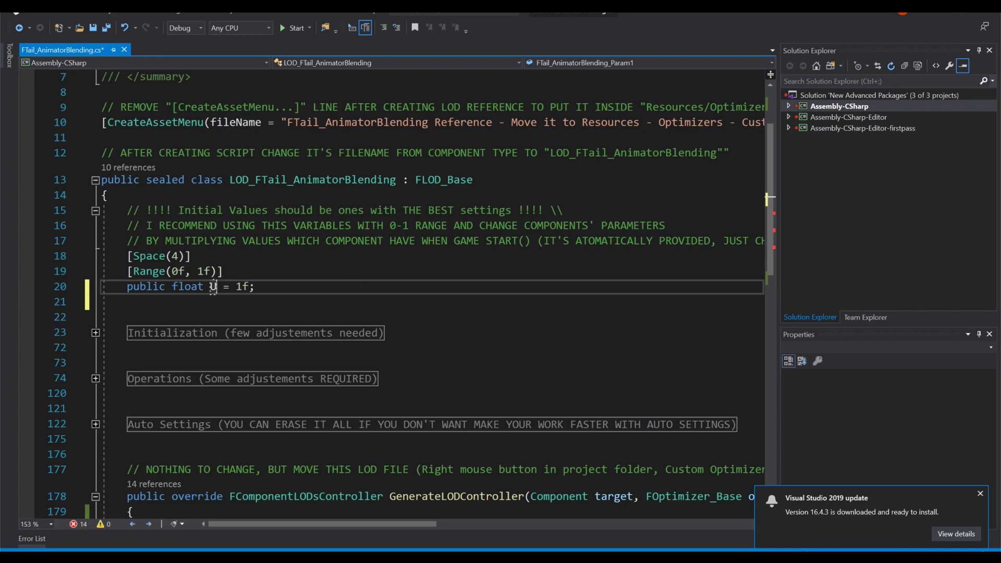
text(singBlend)
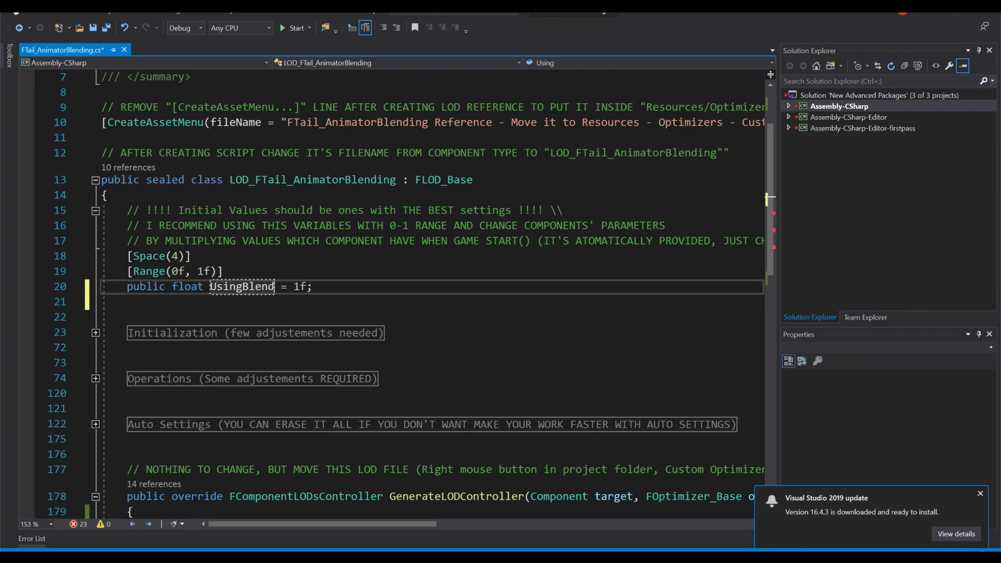
key(Down)
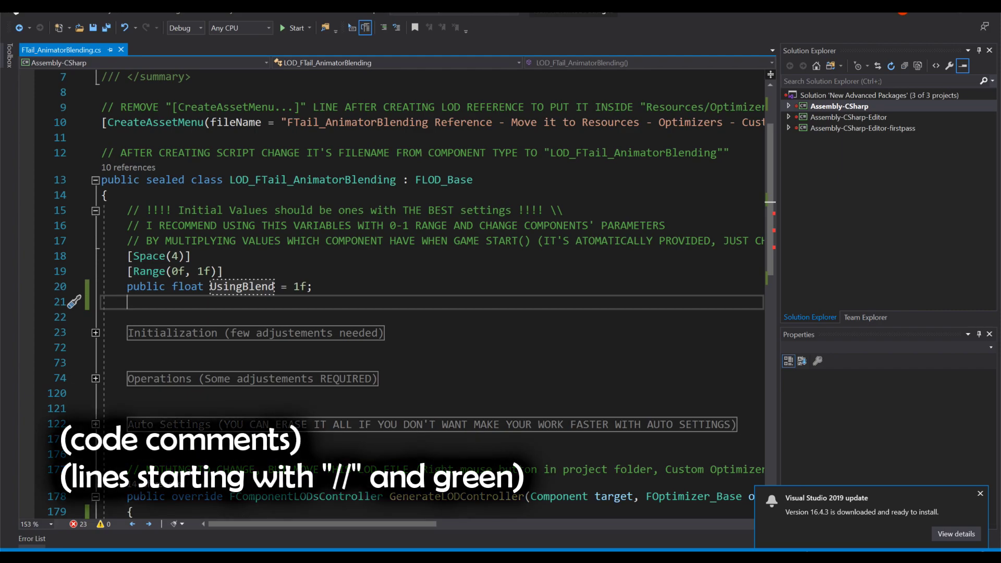
scroll(407, 282, down, 1)
key(Down)
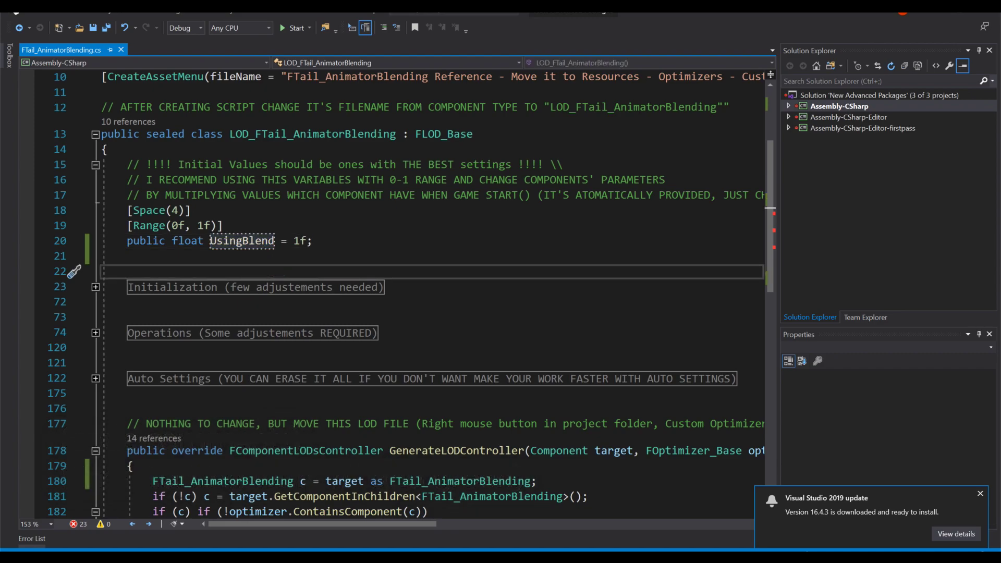
scroll(235, 244, down, 1)
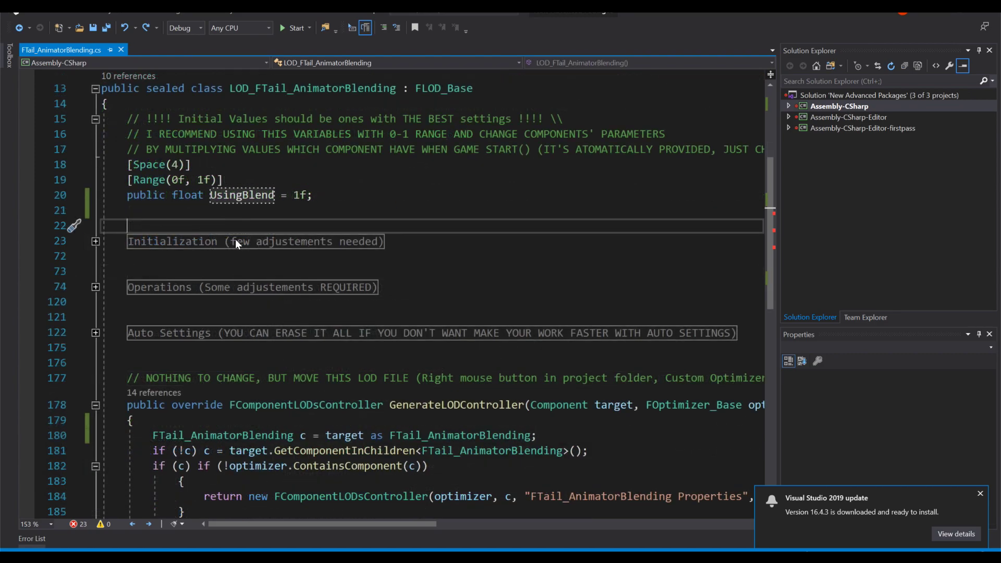
mouse_move(256, 287)
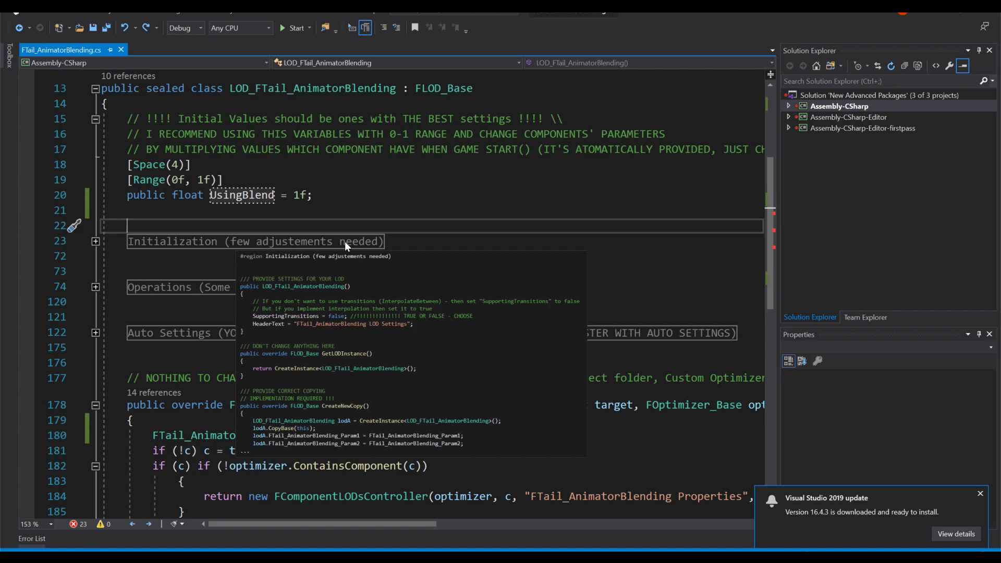
- Expand the Initialization region and change SupportingTransitions from false to true in the constructor
double_click(307, 242)
click(164, 286)
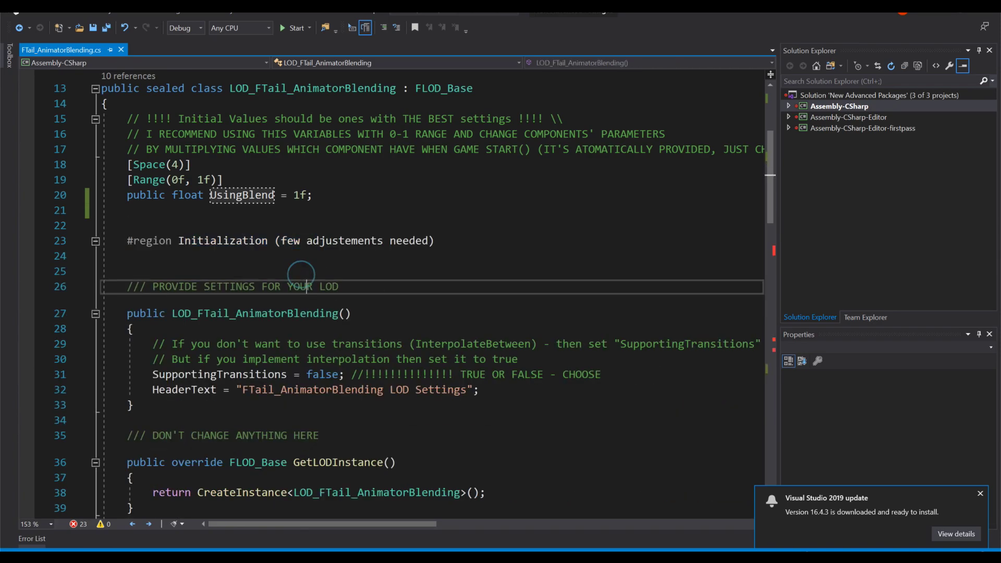
scroll(165, 287, down, 4)
scroll(431, 289, up, 2)
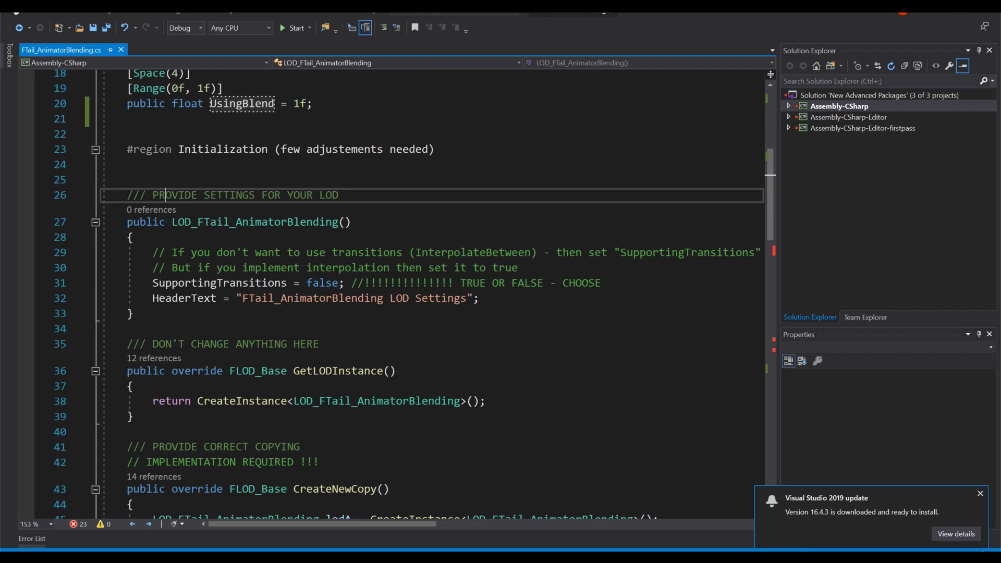
click(438, 252)
double_click(326, 282)
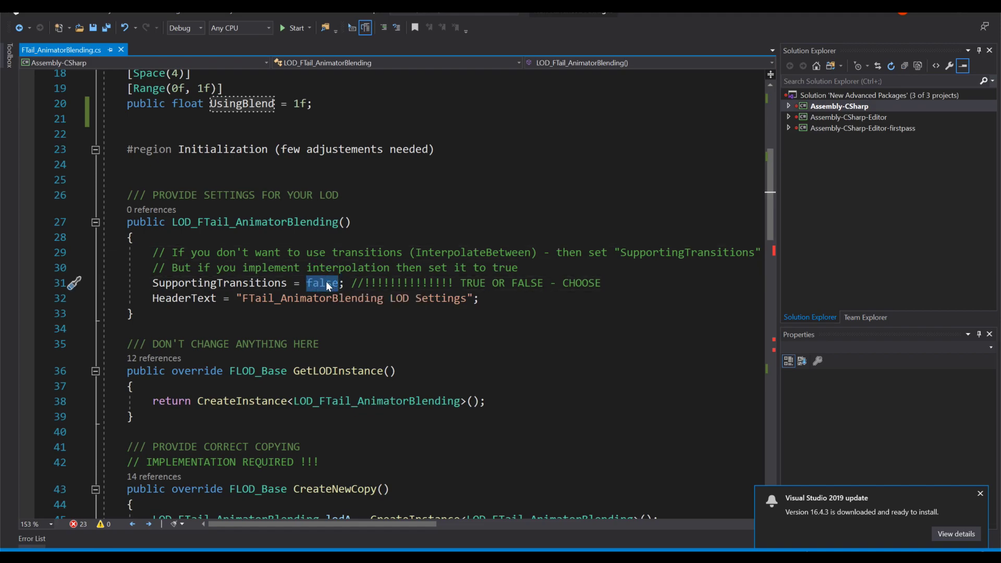
text(true)
key(Escape)
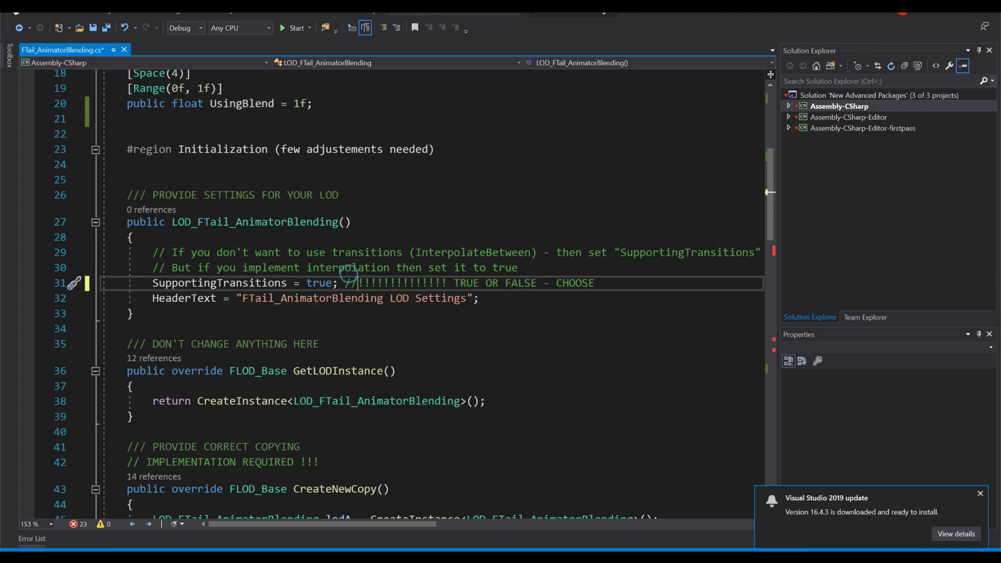
scroll(407, 294, down, 3)
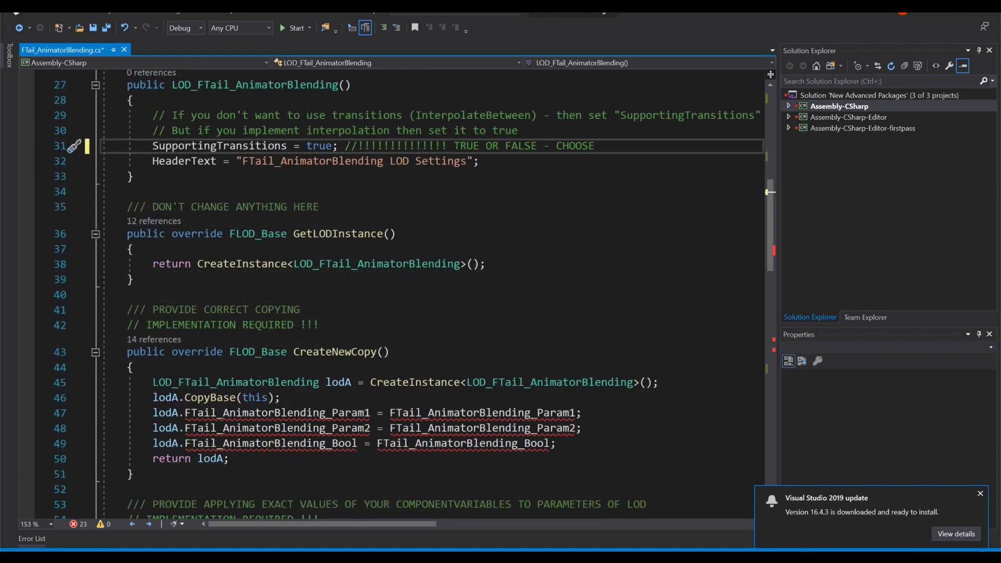
scroll(407, 294, down, 1)
double_click(337, 218)
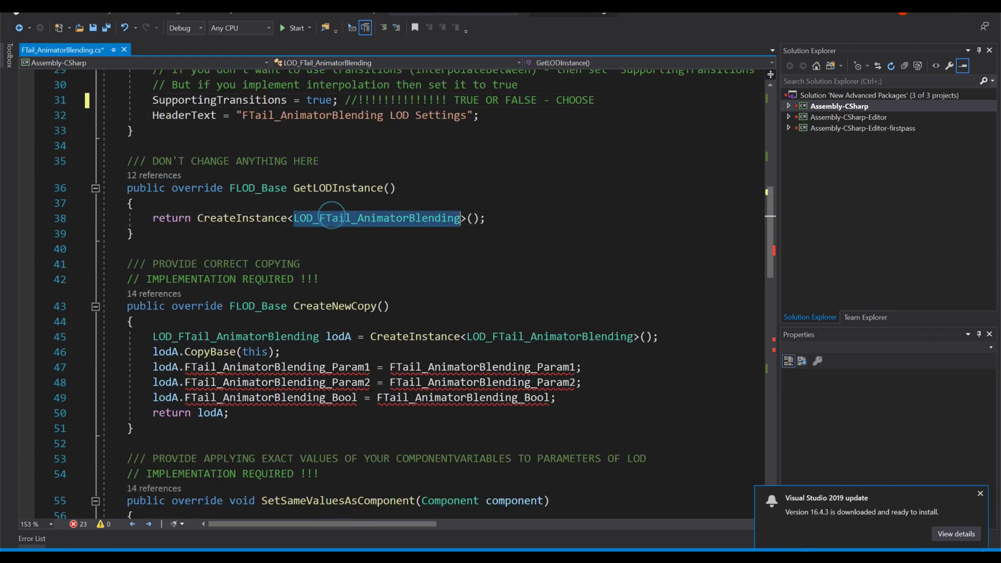
key(Down)
key(Down)
key(Down)
scroll(407, 294, down, 3)
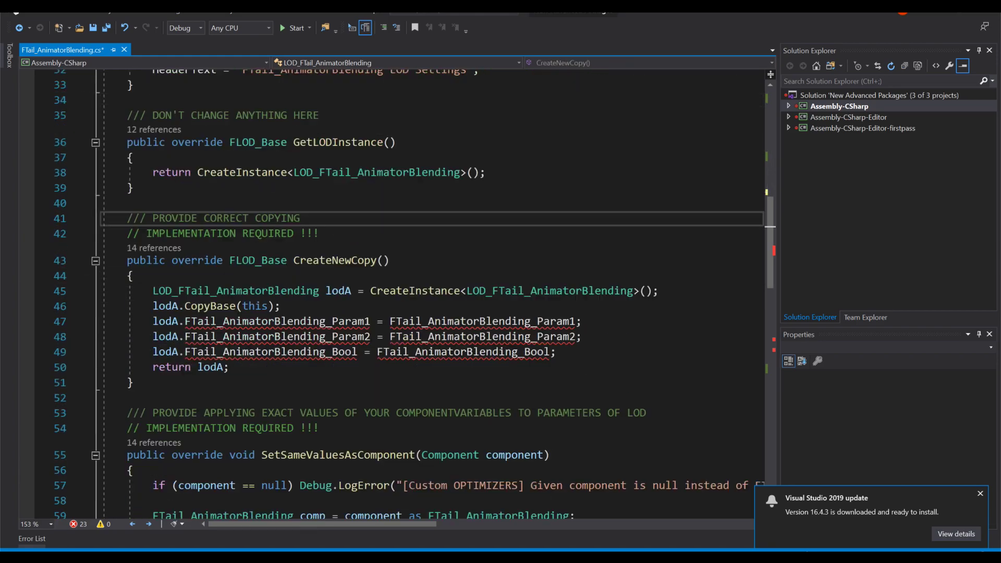
scroll(406, 294, down, 3)
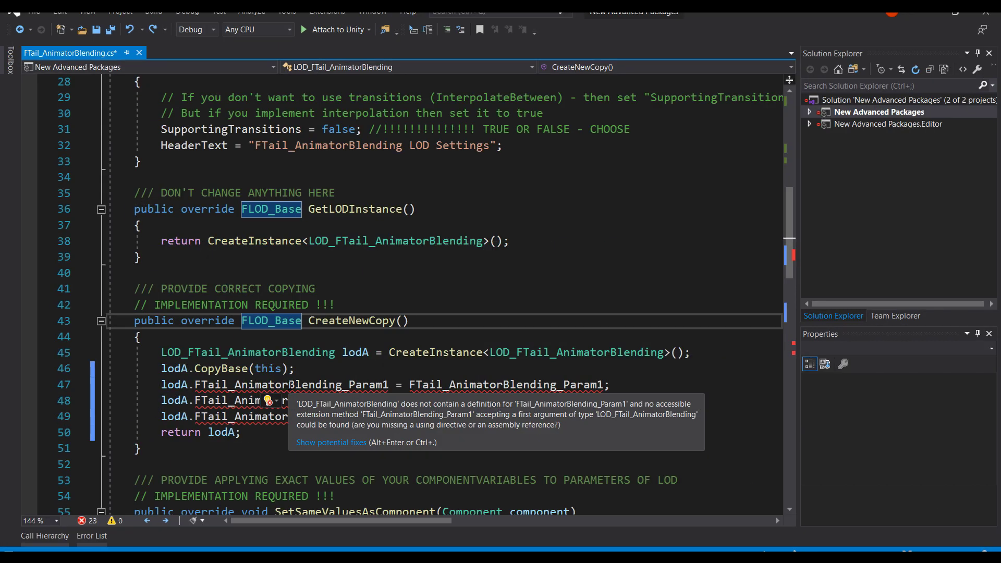
scroll(407, 294, up, 5)
scroll(406, 295, up, 1)
drag(133, 210, 134, 161)
scroll(407, 294, down, 1)
scroll(280, 245, down, 5)
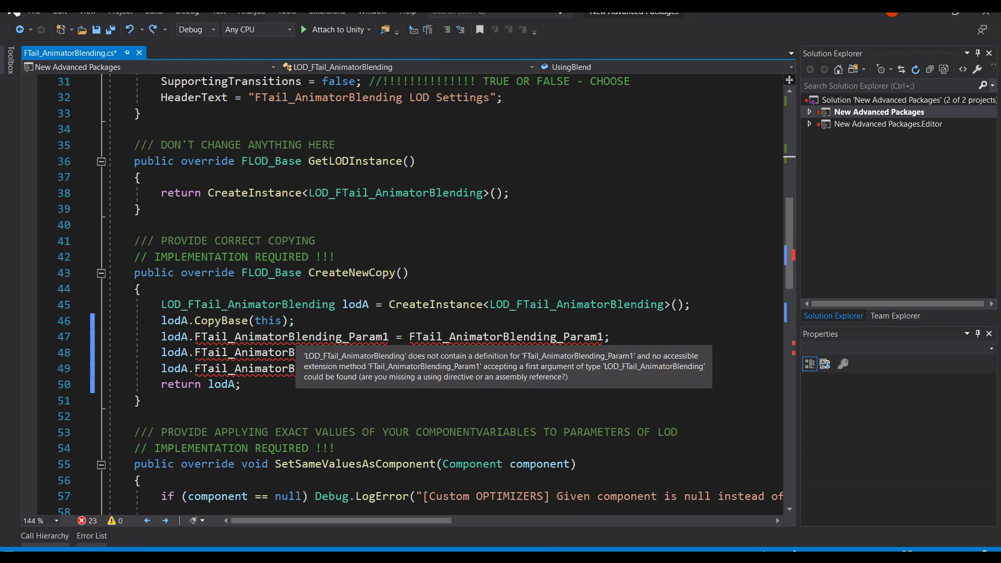
drag(161, 336, 161, 384)
- Replace CreateNewCopy's three lodA parameter lines with lodA.UsingBlend = UsingBlend after CopyBase
key(Delete)
click(325, 319)
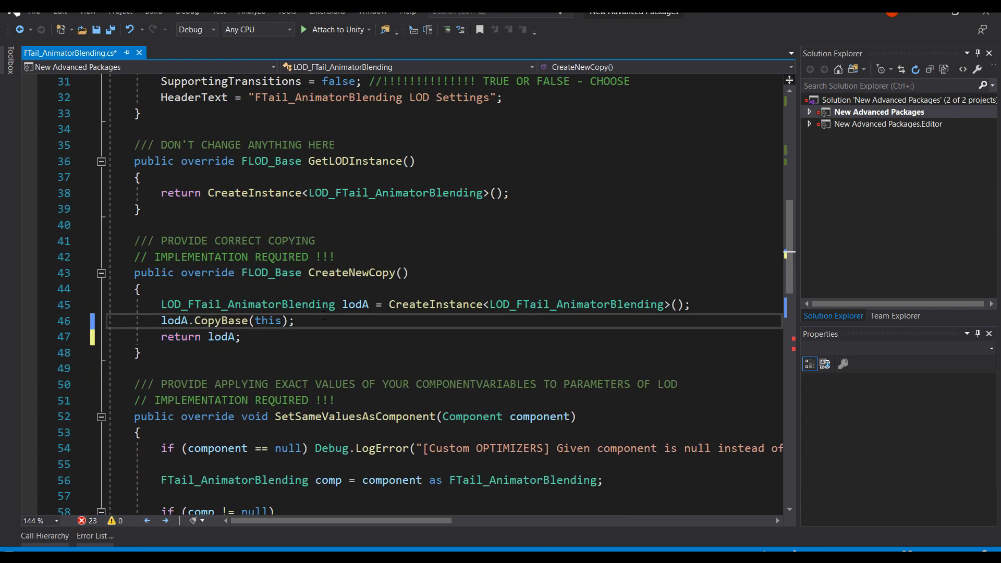
key(Return)
text(loda.u)
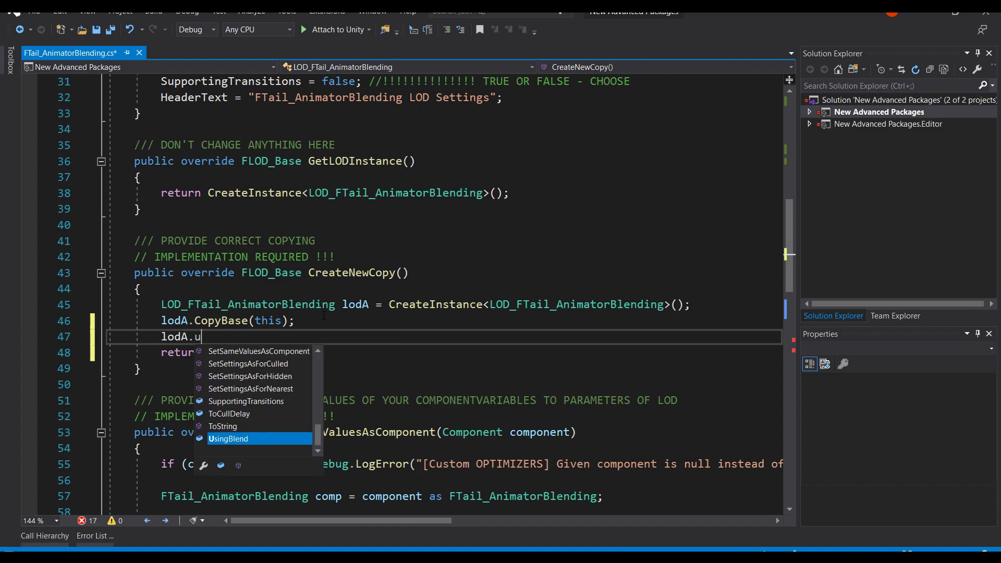
text(s)
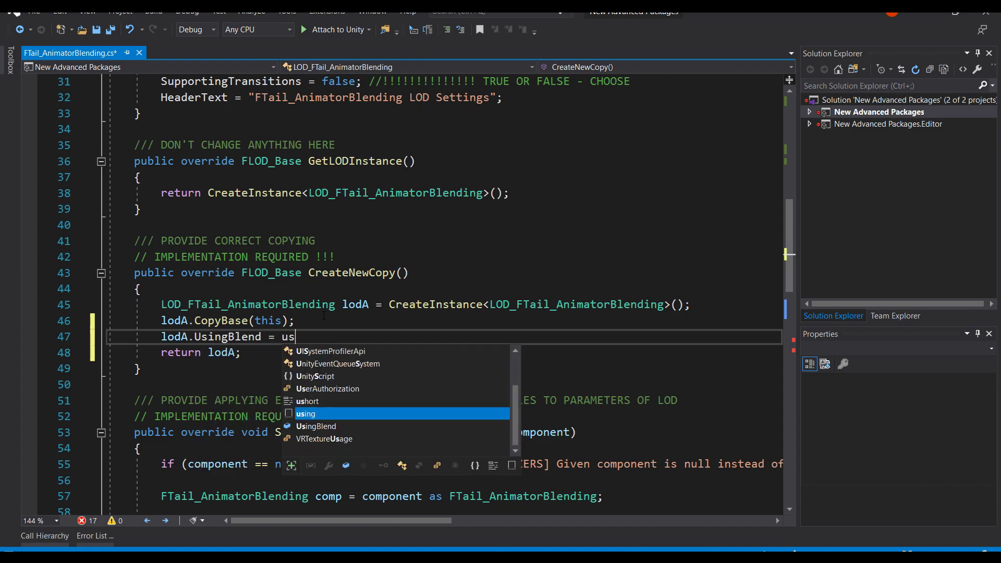
text(in = usingBlend;)
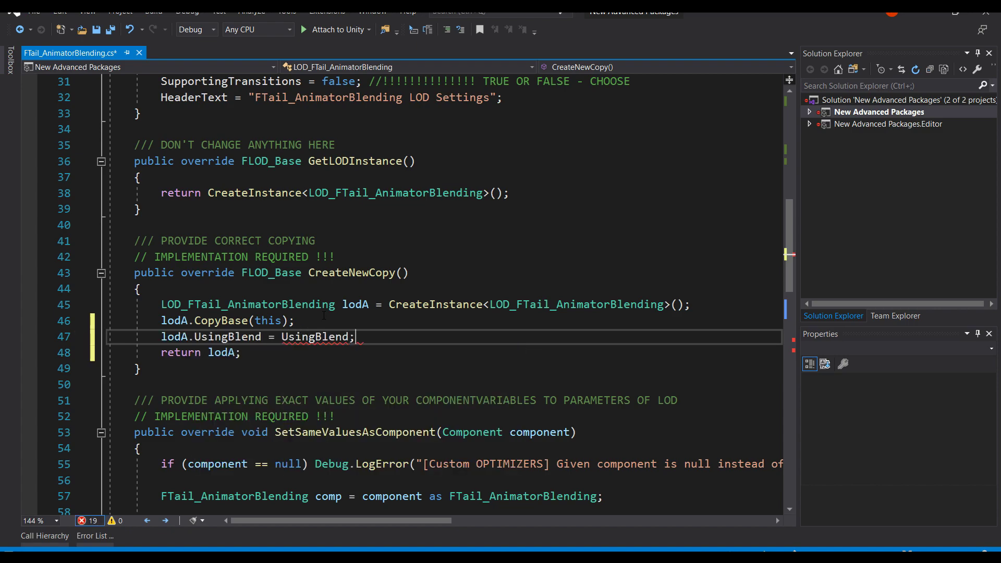
scroll(352, 342, down, 3)
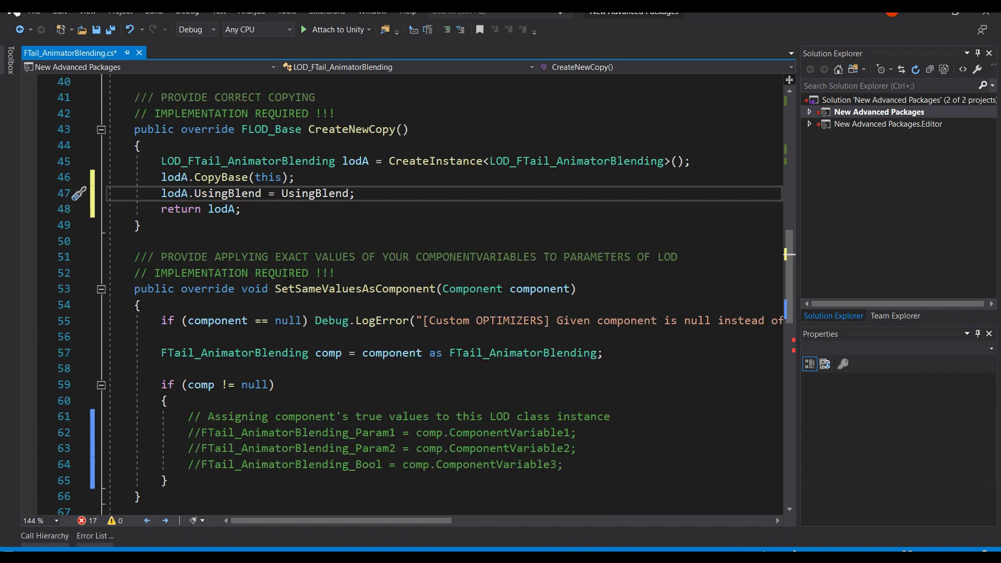
double_click(282, 273)
- Replace SetSameValuesAsComponent's three commented template lines with a UsingBlend assignment
drag(282, 273, 234, 280)
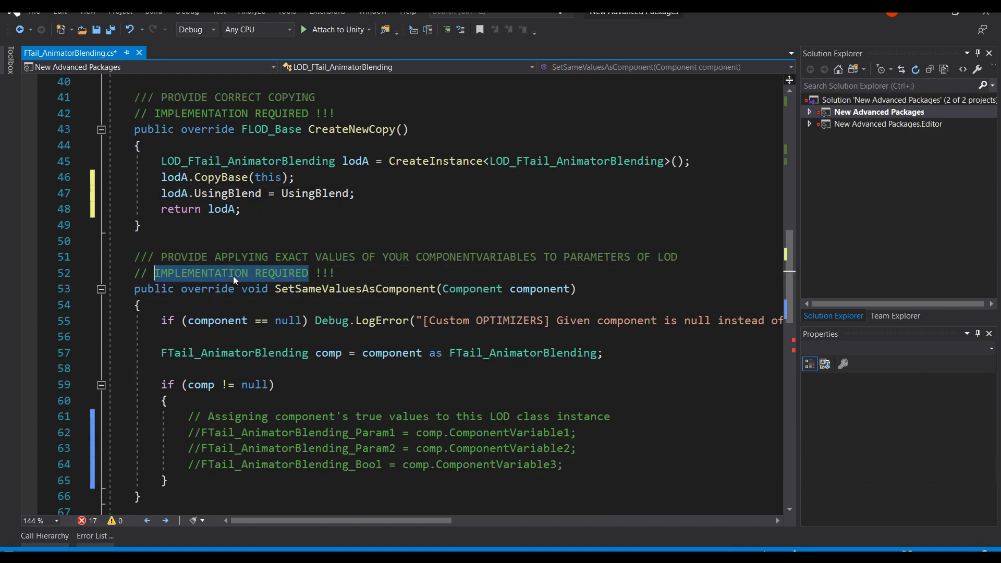
click(357, 334)
scroll(356, 334, down, 1)
scroll(357, 333, down, 1)
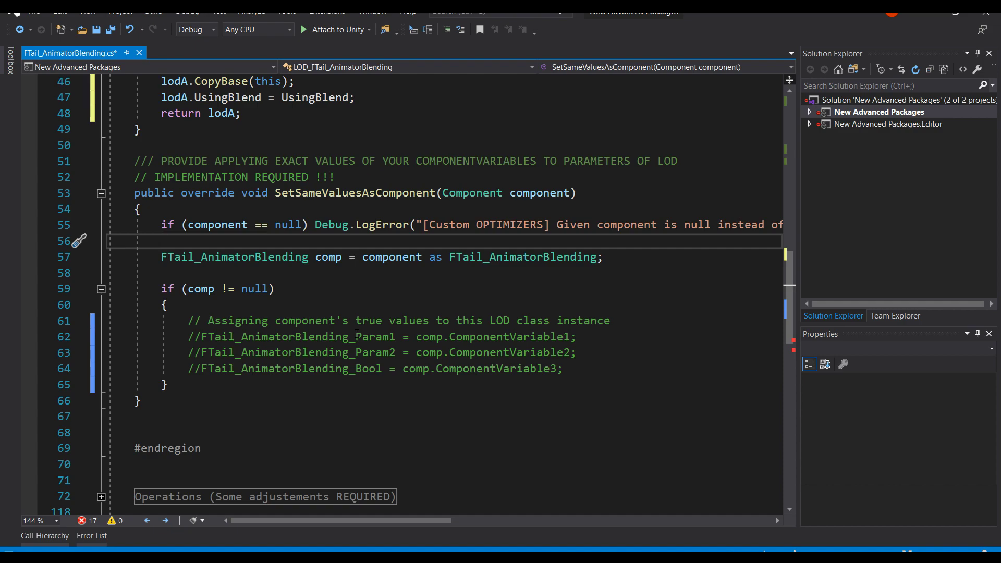
drag(188, 336, 563, 368)
text(usin)
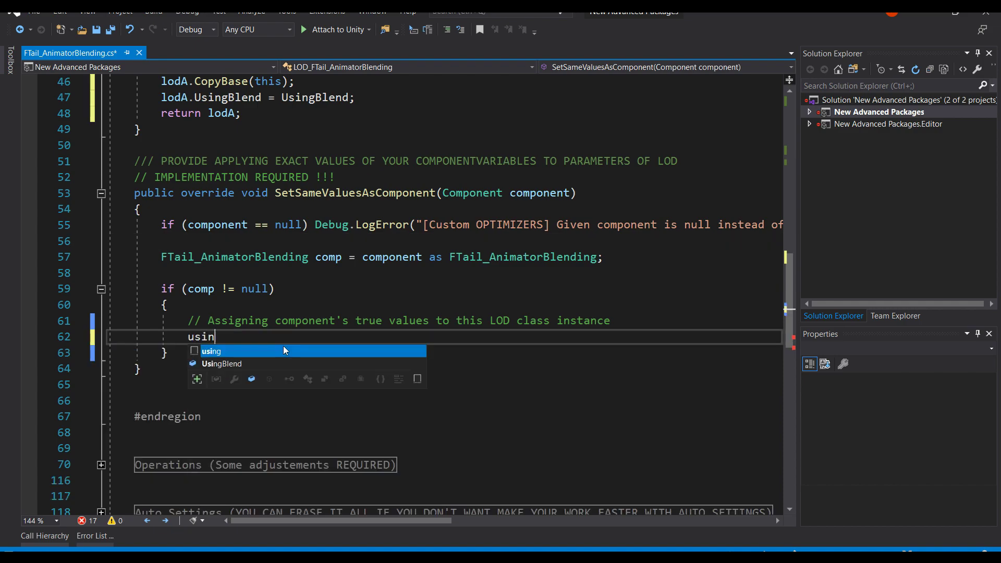
text(gB)
key(Tab)
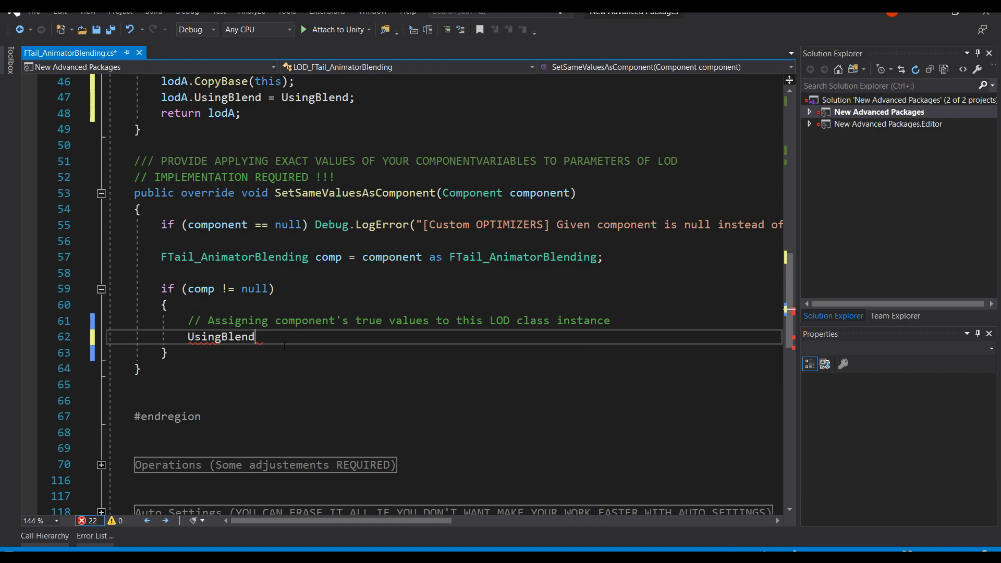
text(= comp)
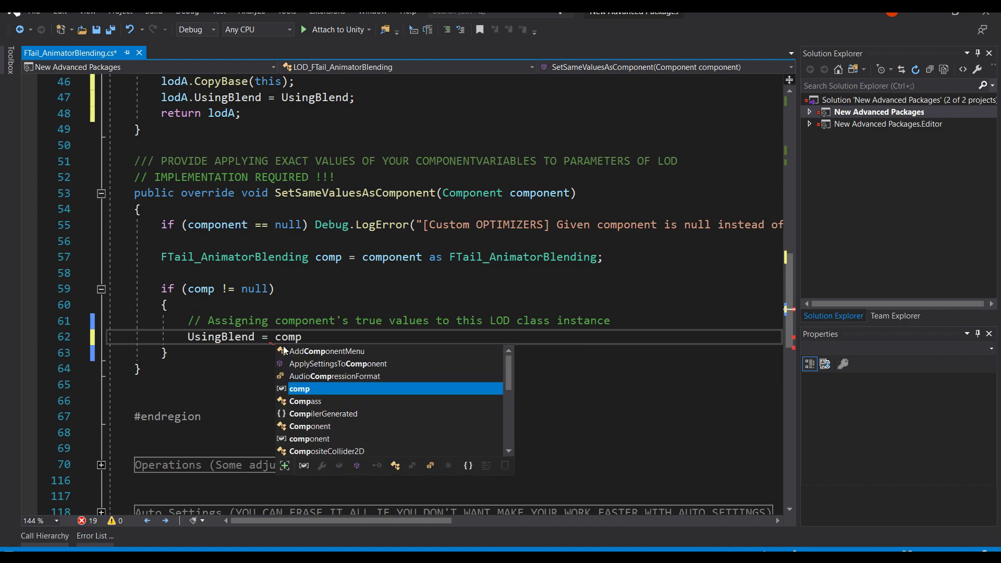
text(.UsingBlen)
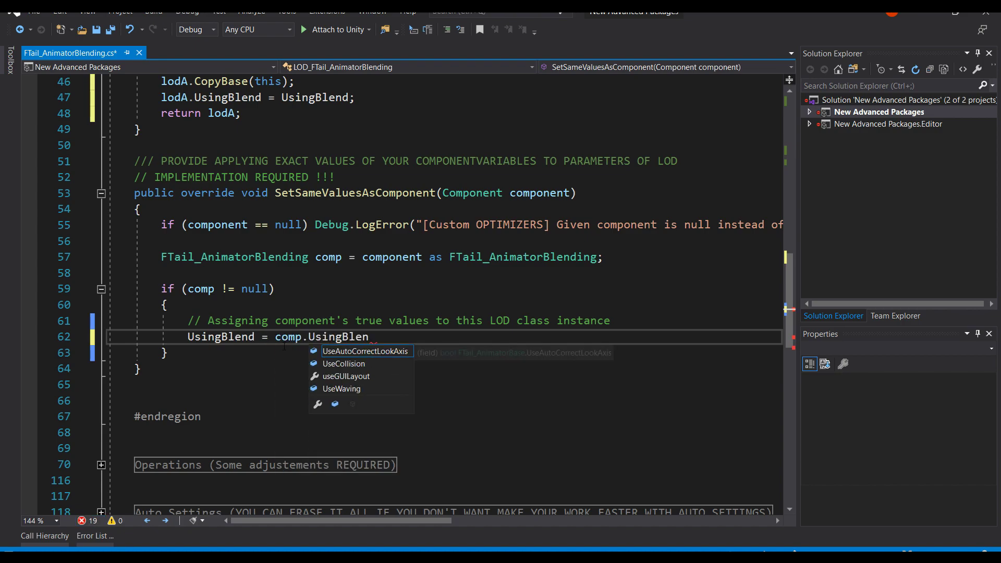
text(d;)
- Correct the assignment to UsingBlend = comp.BlendToOriginal and collapse the Initialization region
click(346, 371)
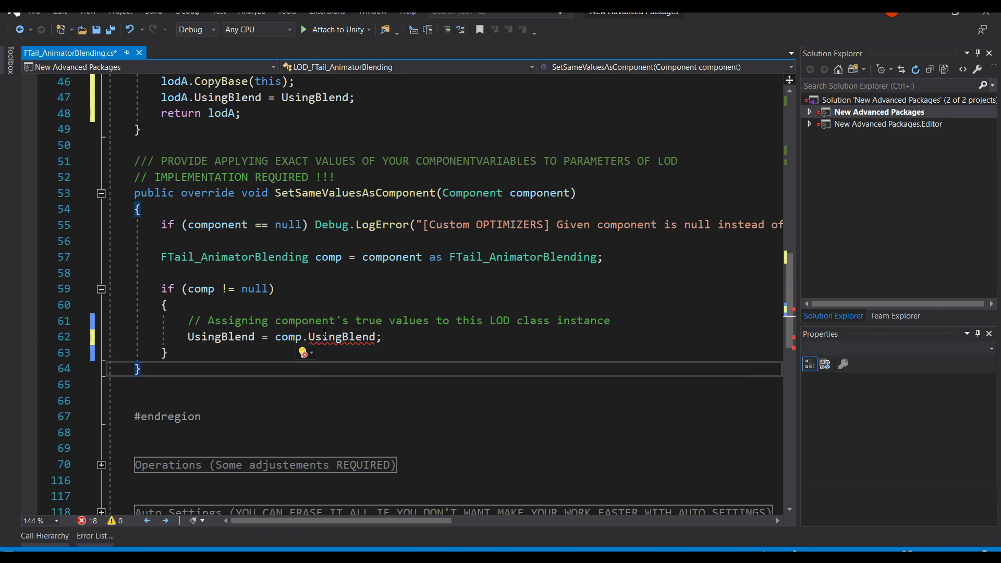
click(346, 336)
click(313, 258)
click(342, 257)
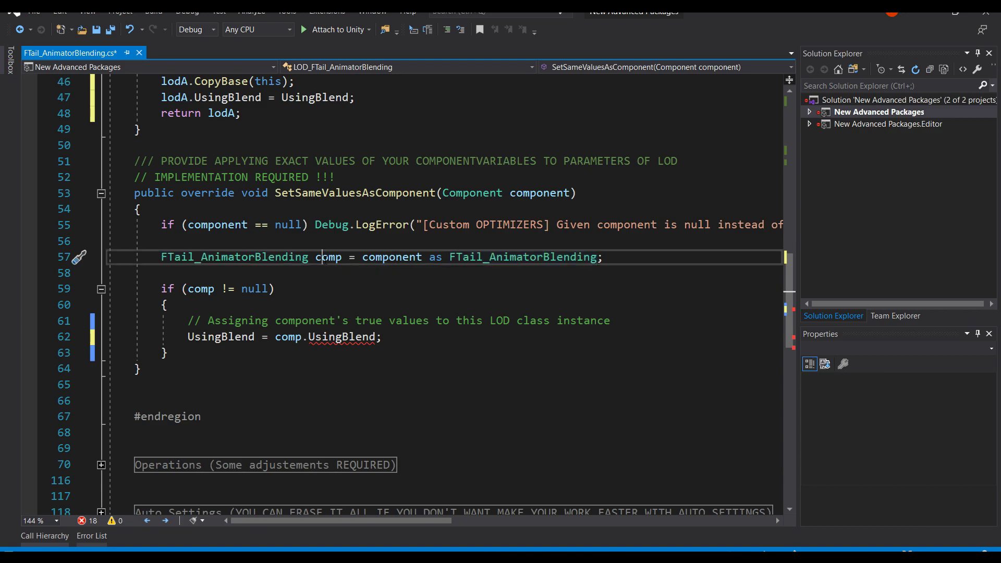
click(329, 336)
double_click(329, 336)
text(blen)
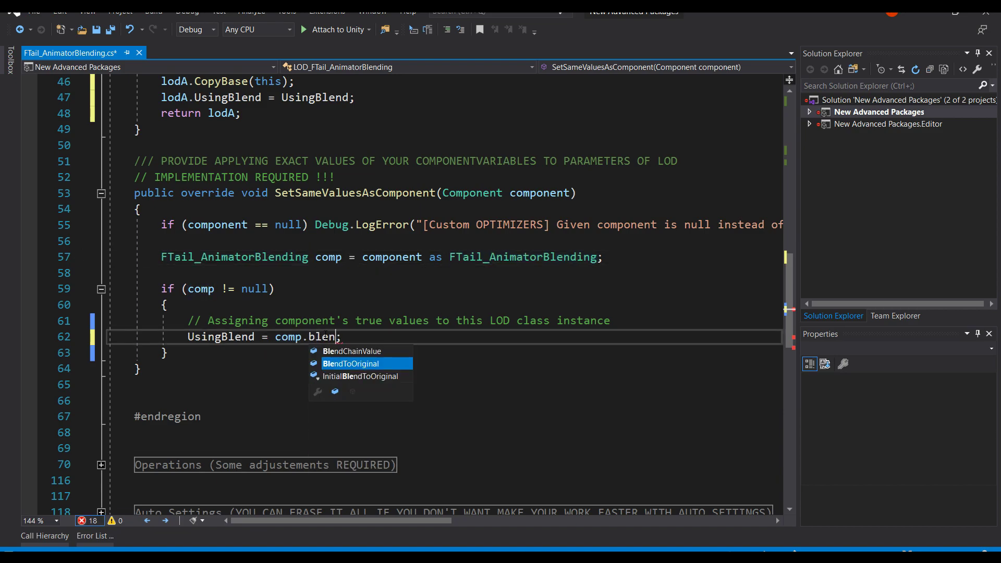
text(d)
key(Tab)
scroll(451, 381, up, 5)
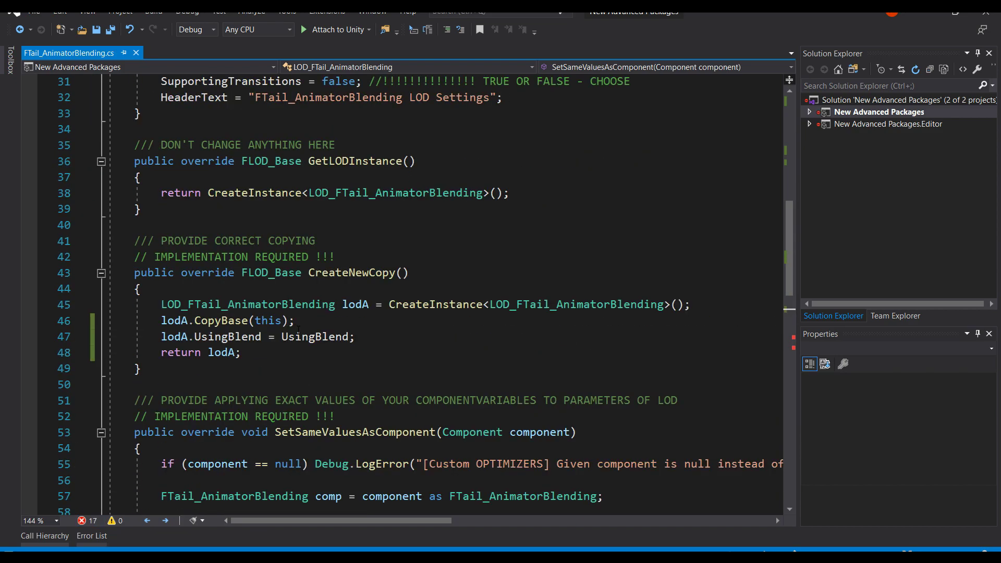
scroll(450, 381, up, 5)
scroll(451, 381, up, 1)
click(101, 241)
mouse_move(264, 290)
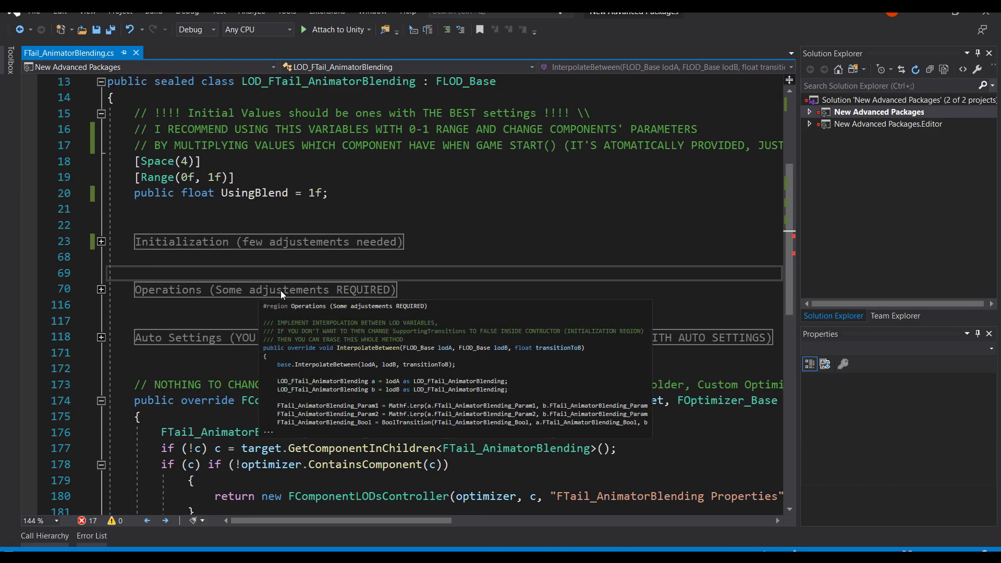
- Delete the Param2 and Bool interpolation lines from InterpolateBetween in the Operations region
double_click(259, 293)
scroll(260, 292, down, 3)
click(384, 288)
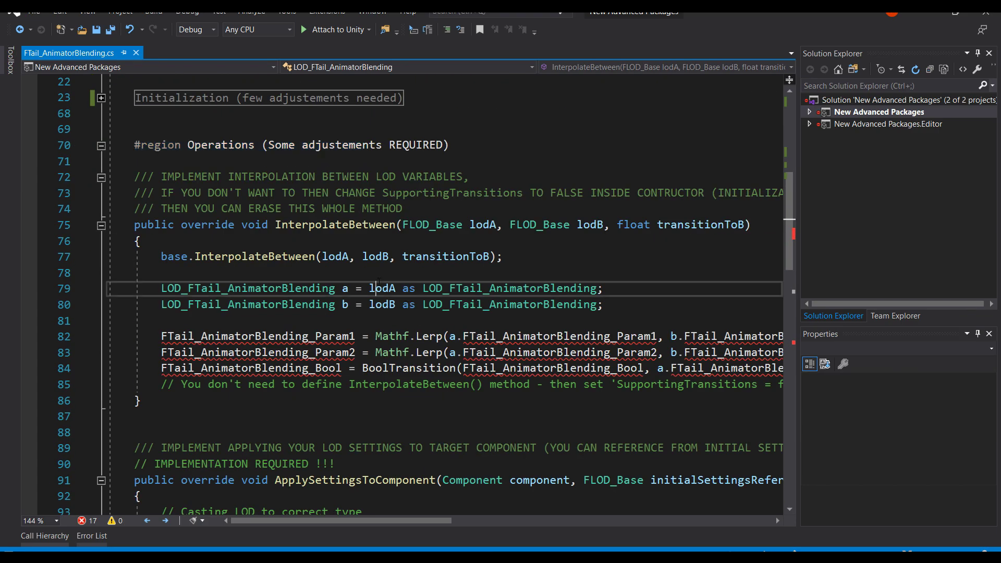
scroll(384, 288, down, 3)
click(391, 273)
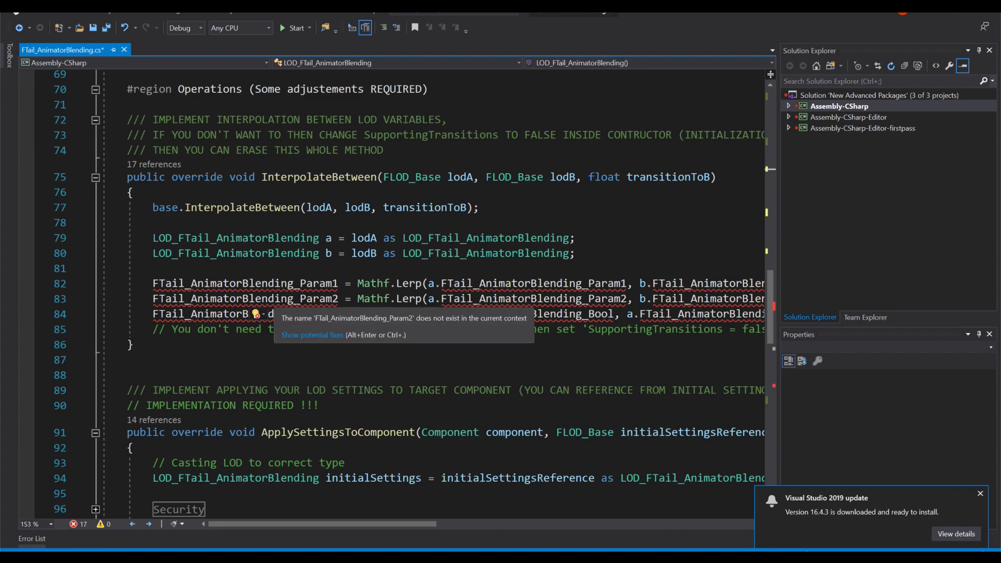
click(300, 328)
click(299, 300)
key(ctrl+x)
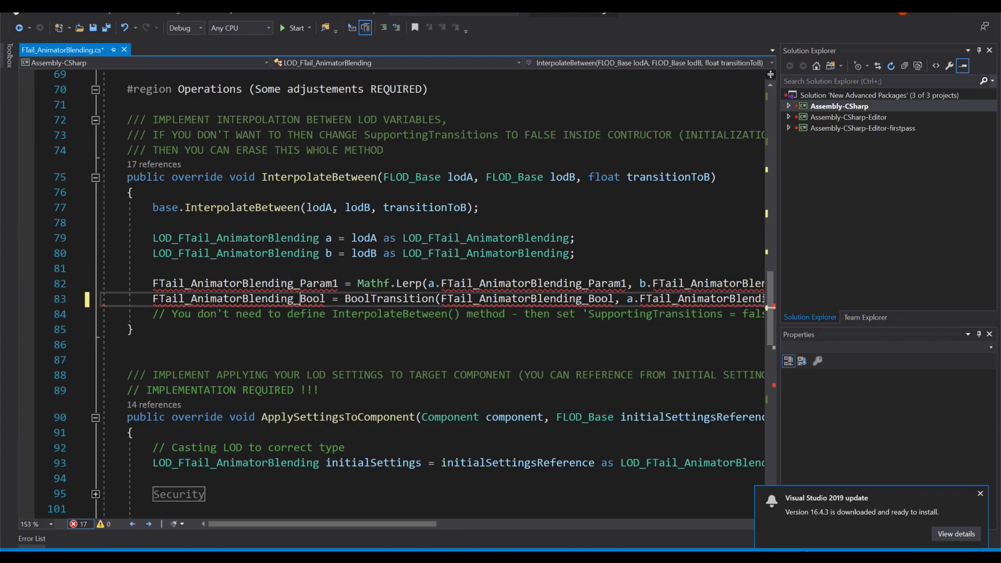
key(ctrl+x)
- Replace the Param1 references on line 82 with UsingBlend
double_click(269, 283)
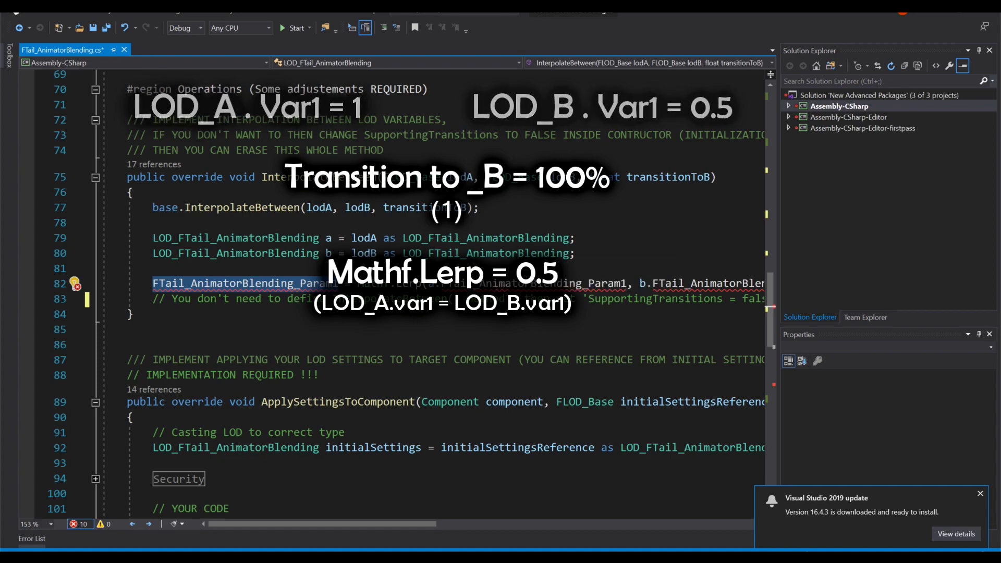
text(Usi)
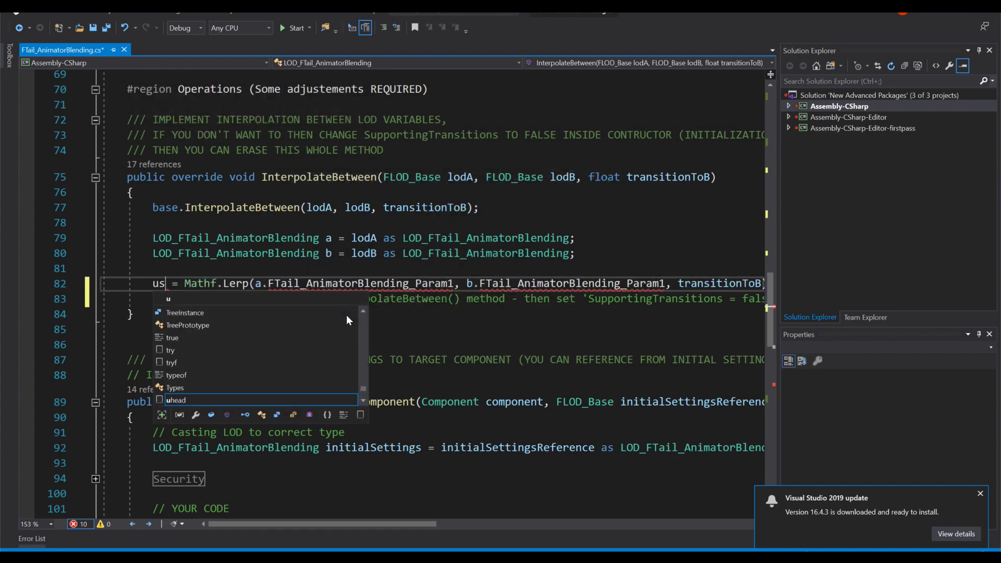
text(ngBlend)
double_click(184, 283)
key(ctrl+c)
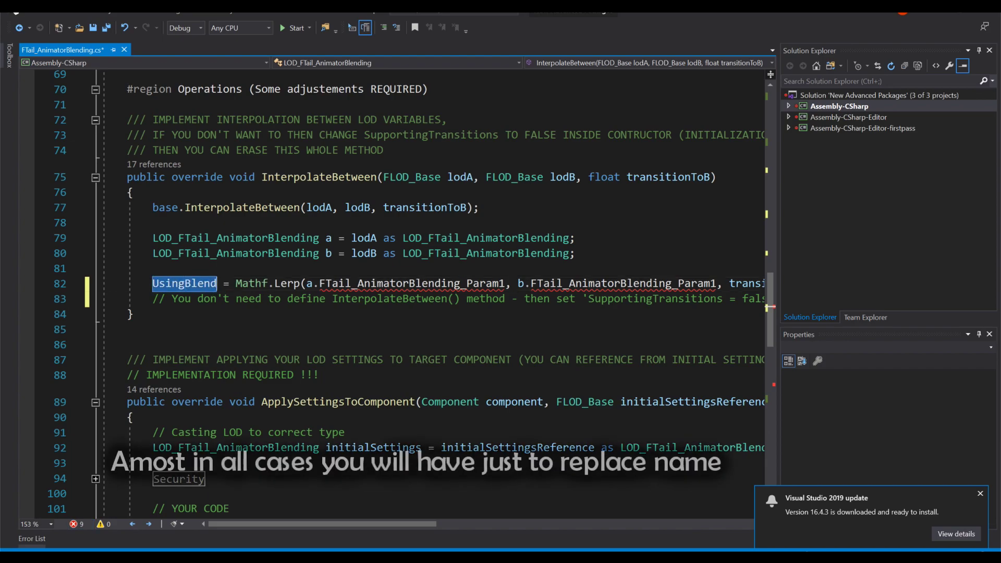
double_click(411, 284)
key(ctrl+v)
double_click(508, 284)
key(ctrl+v)
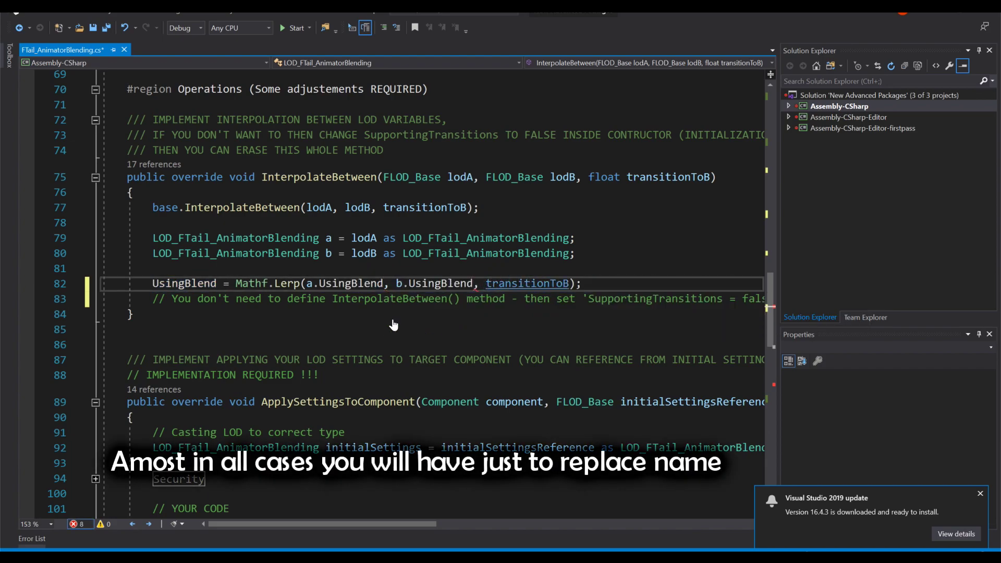
scroll(491, 275, down, 3)
drag(146, 238, 295, 238)
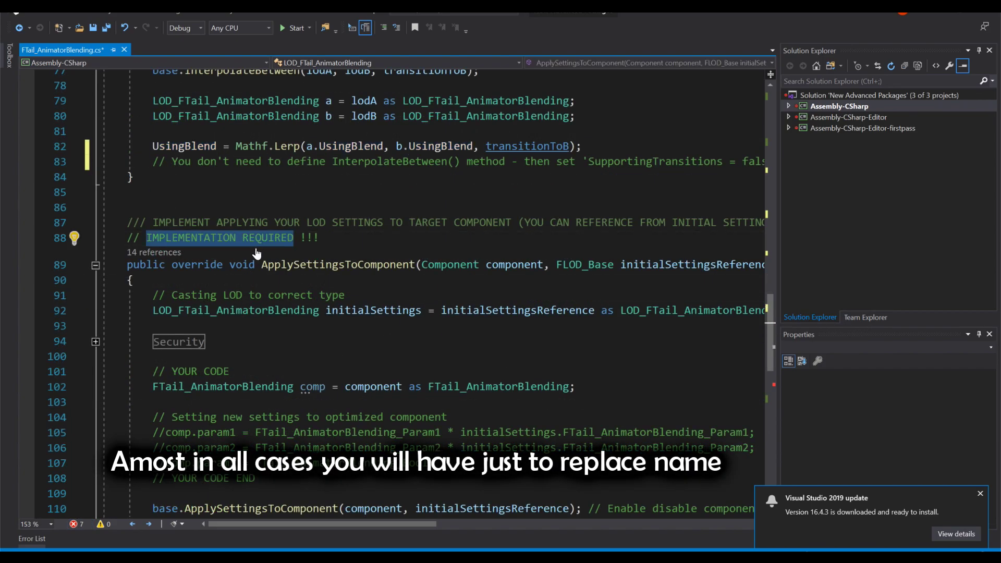
- Remove the commented param2 and param3 template lines and uncomment the param1 assignment
drag(154, 222, 472, 226)
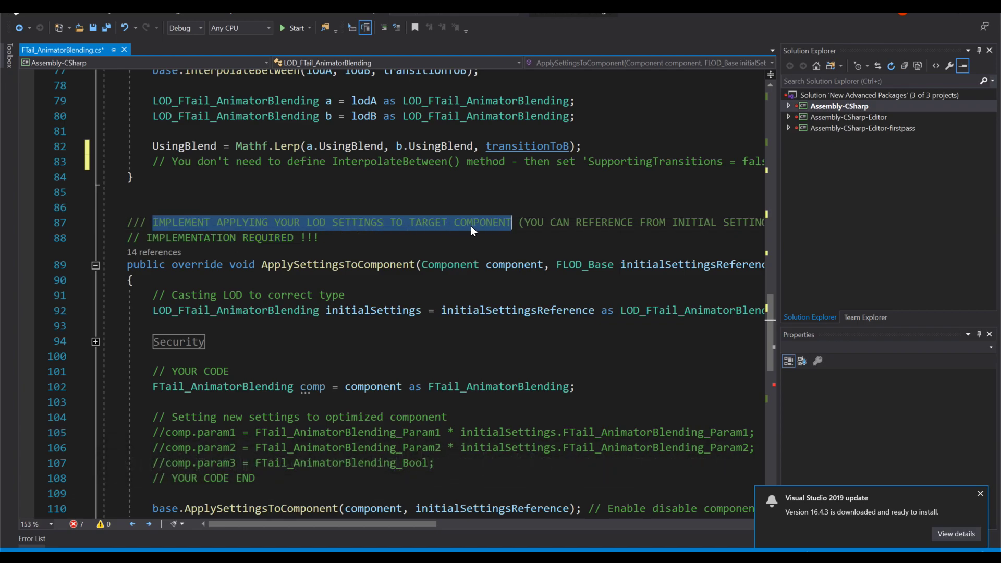
scroll(439, 252, down, 2)
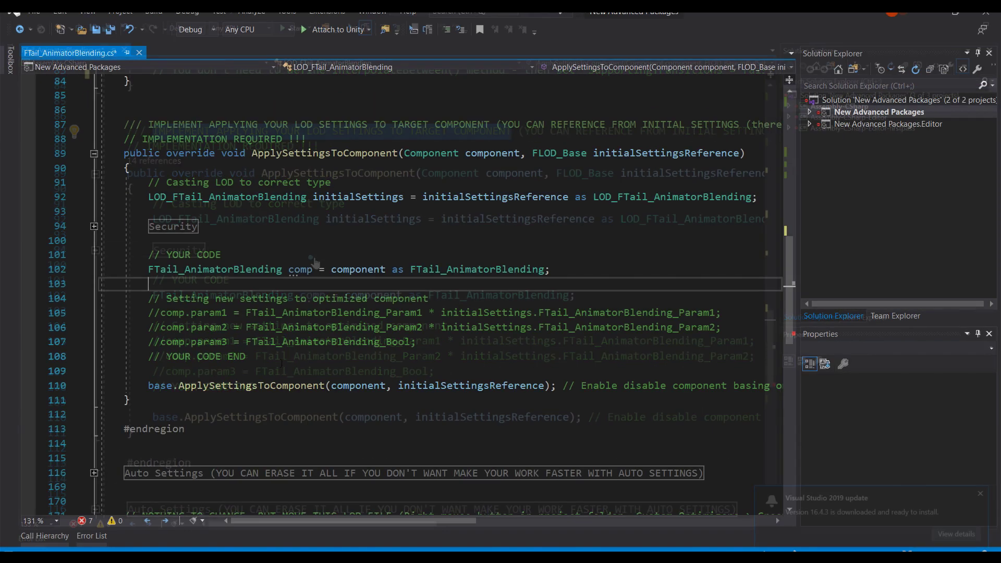
click(281, 358)
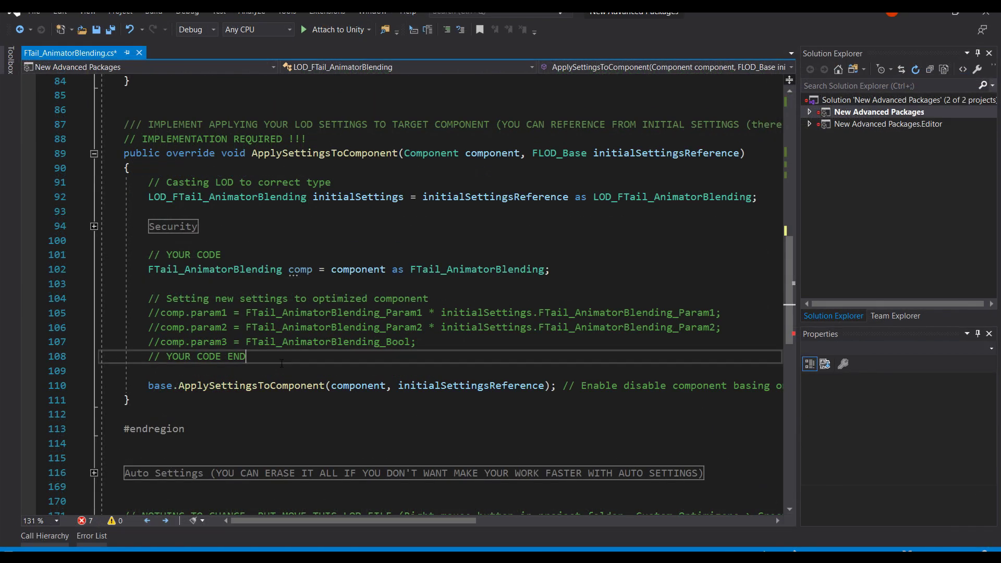
drag(417, 341, 107, 332)
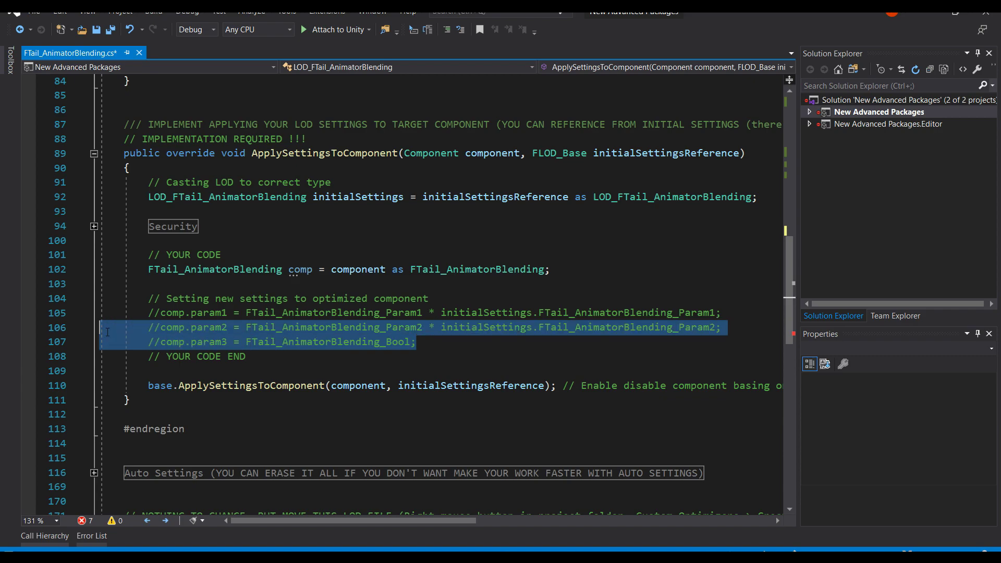
key(Delete)
key(BackSpace)
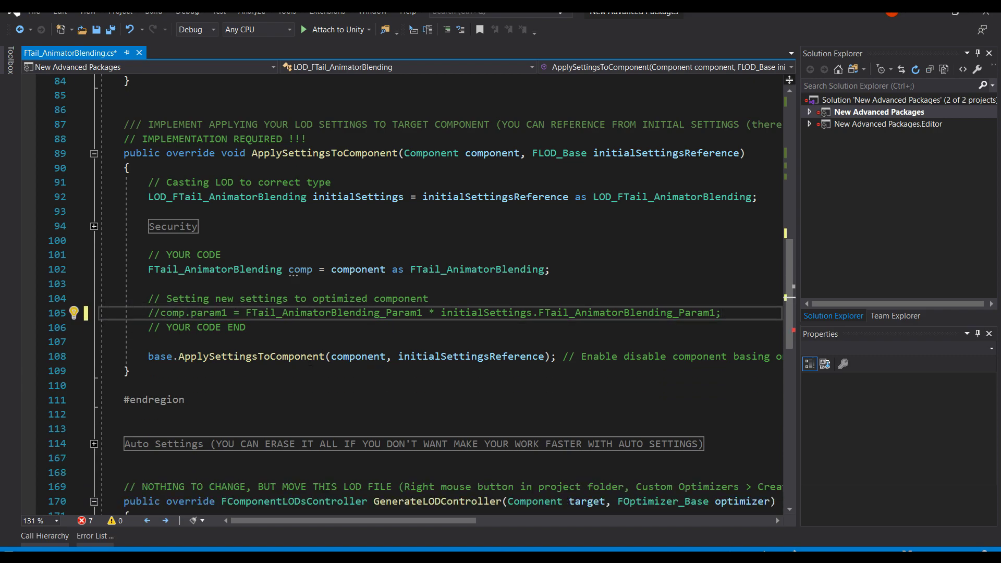
key(Home)
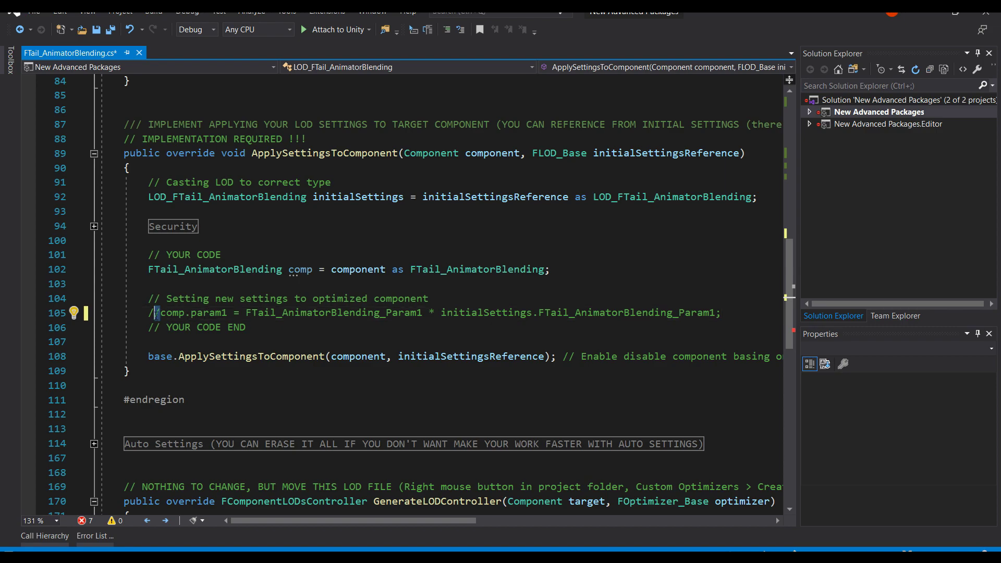
key(Delete)
key(Delete)
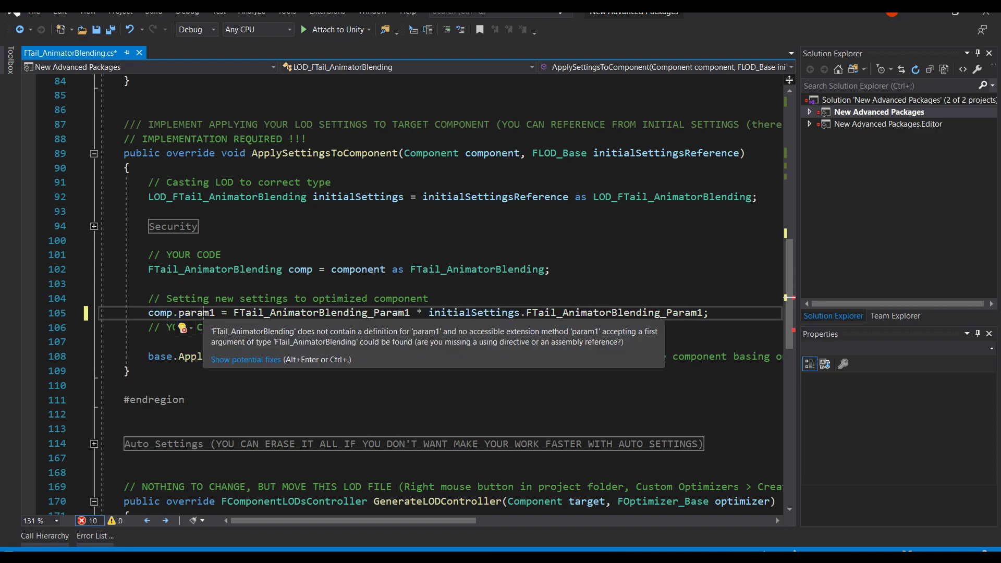
- Set BlendToOriginal to 1f minus UsingBlend times the initial settings' UsingBlend, and save
click(205, 312)
text(blend)
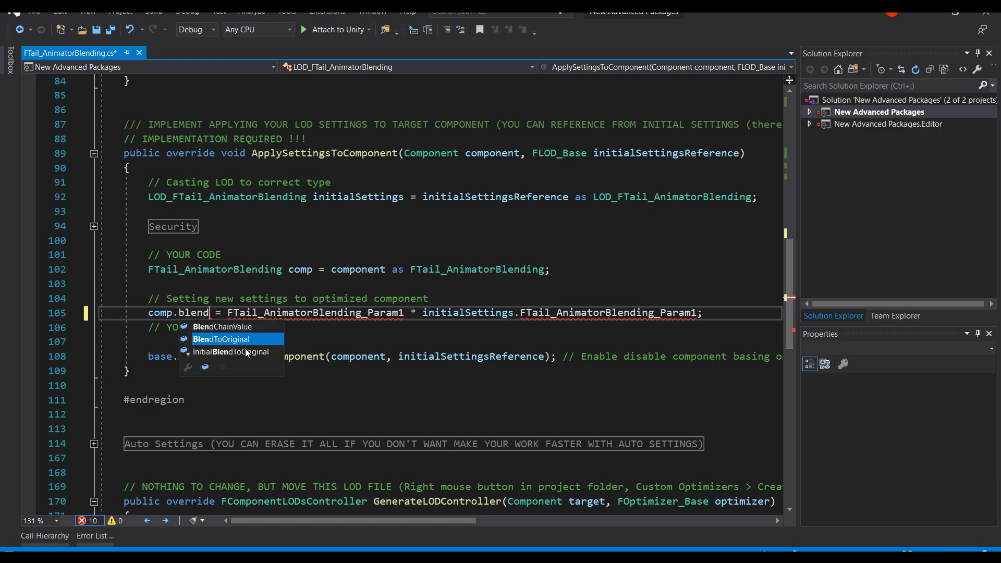
key(Return)
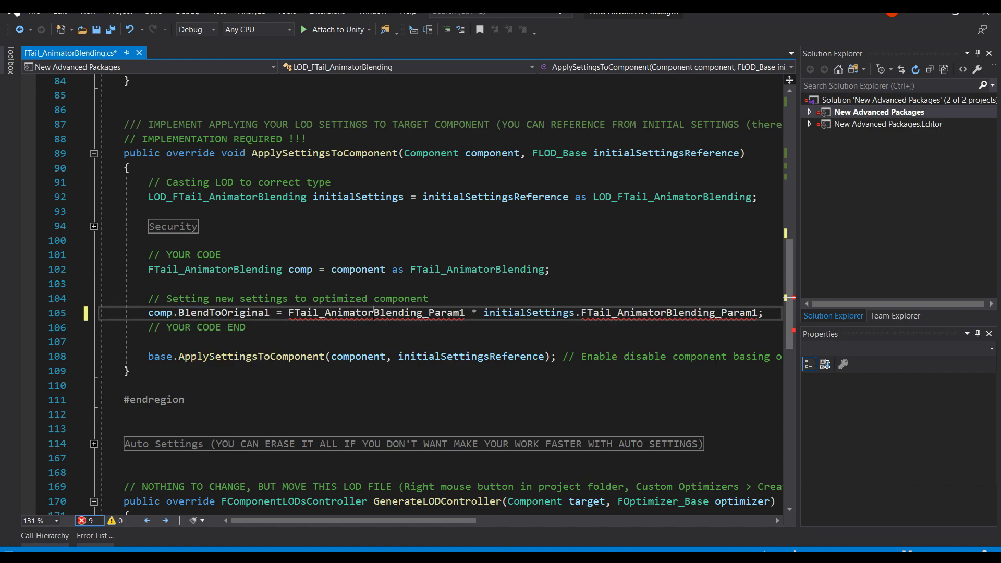
double_click(373, 313)
text(UsingBlend)
double_click(516, 313)
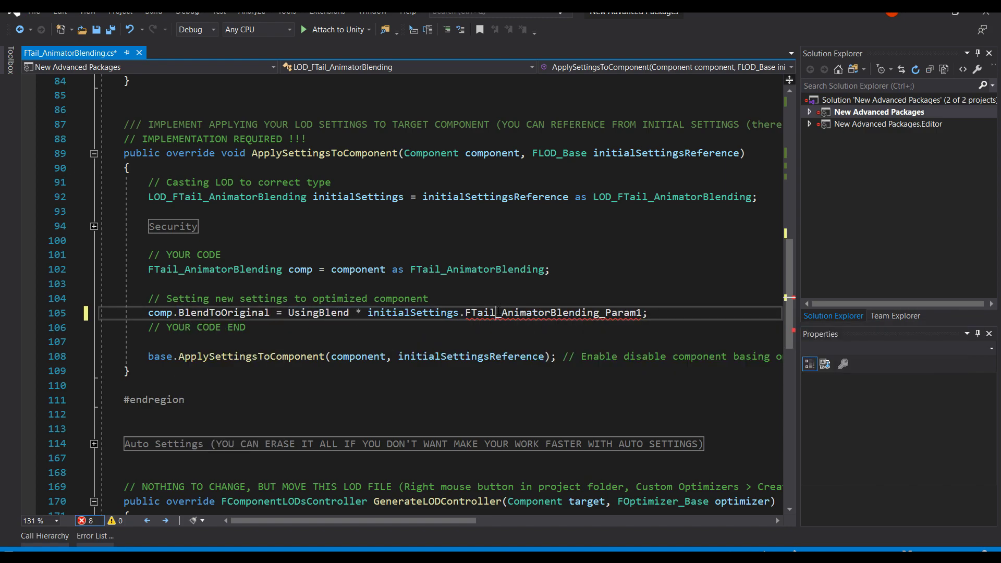
text(UsingBlend)
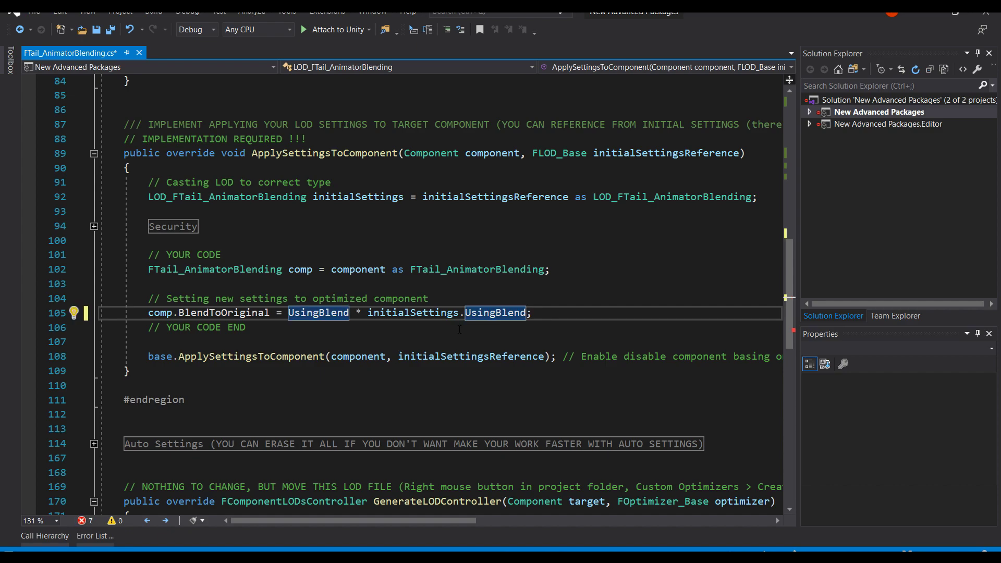
click(454, 342)
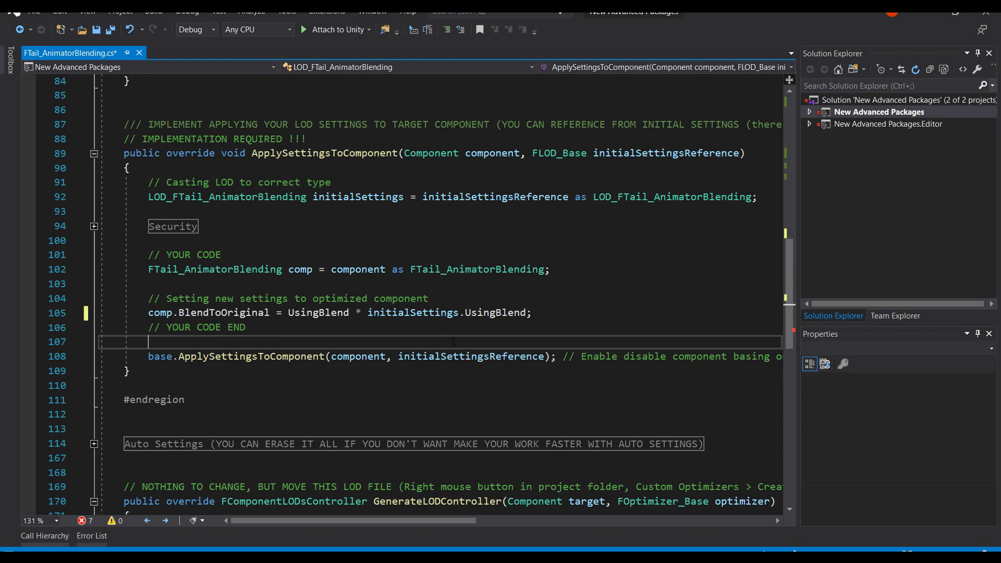
click(288, 312)
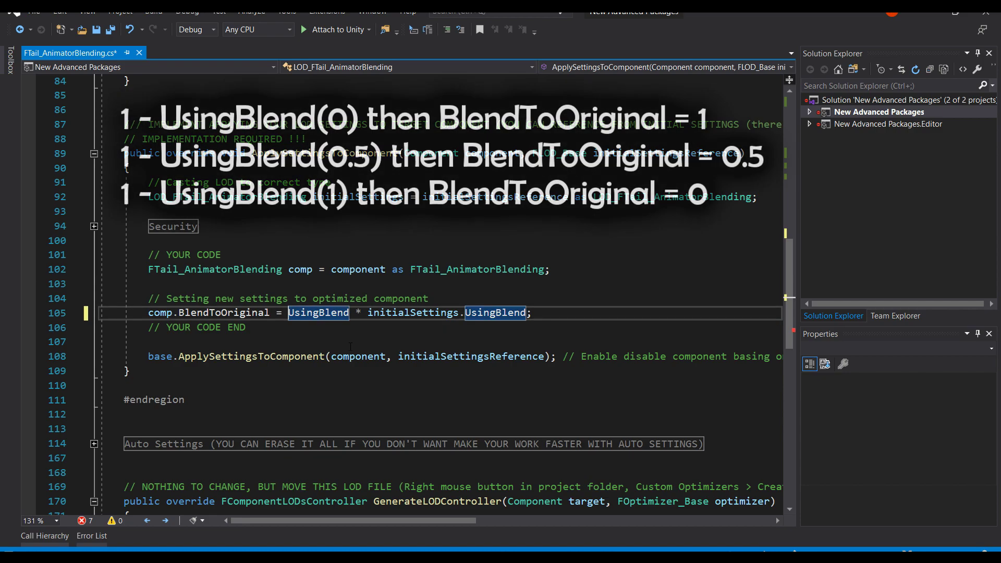
text(1f - ()
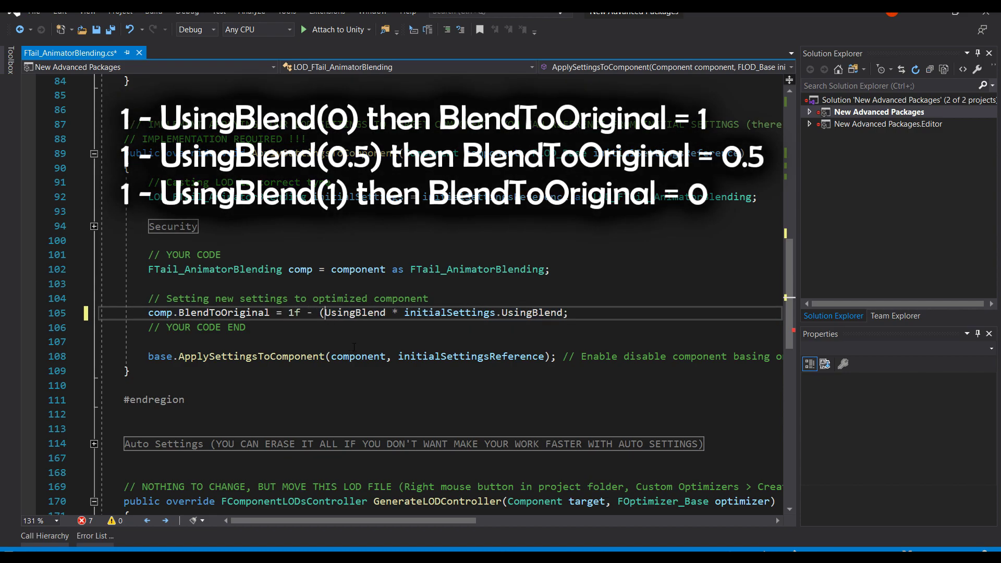
key(End)
text())
key(ctrl+s)
scroll(354, 346, down, 8)
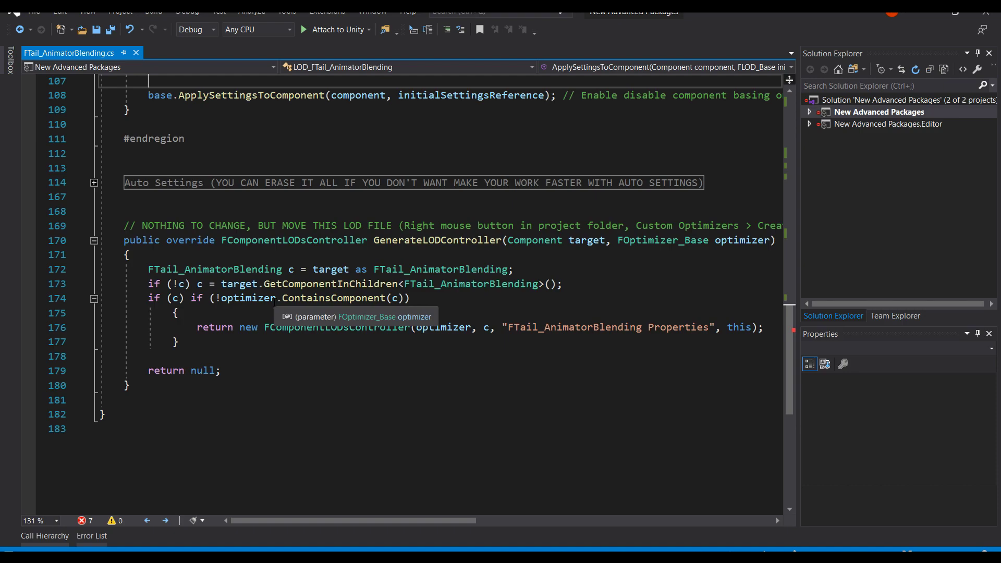
- In Auto Settings, drop the second parameter line and switch Param1 to UsingBlend
double_click(179, 182)
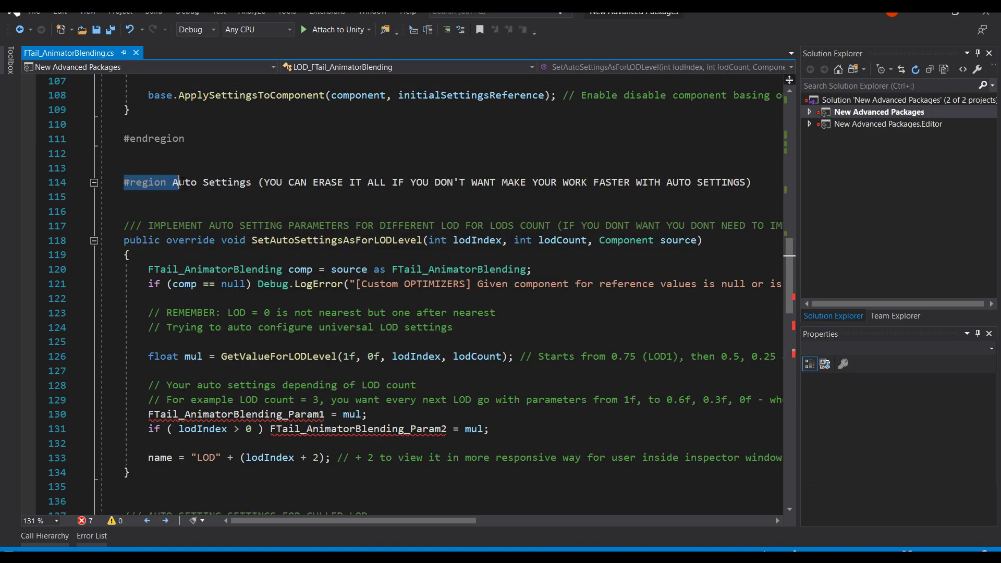
click(205, 200)
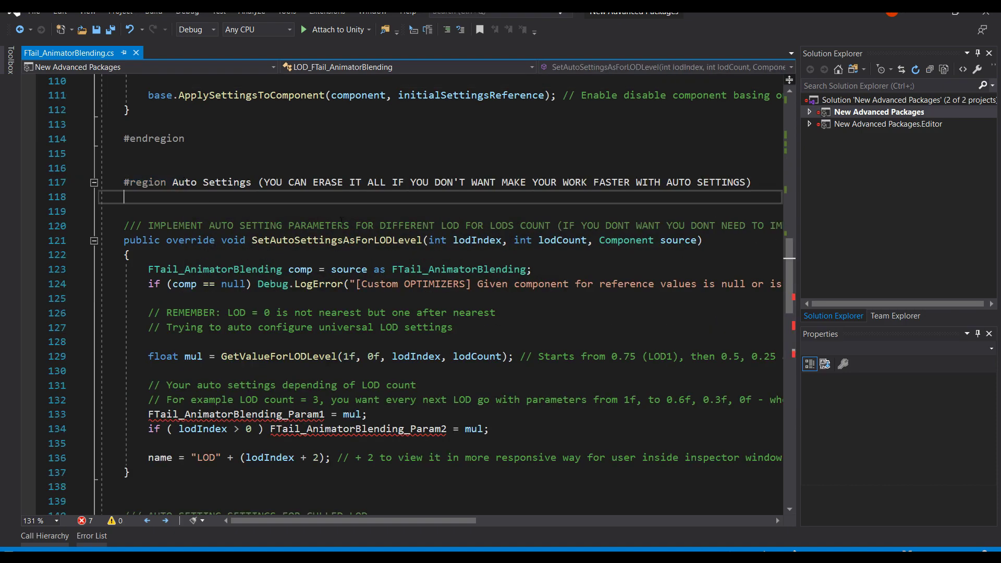
scroll(330, 216, down, 4)
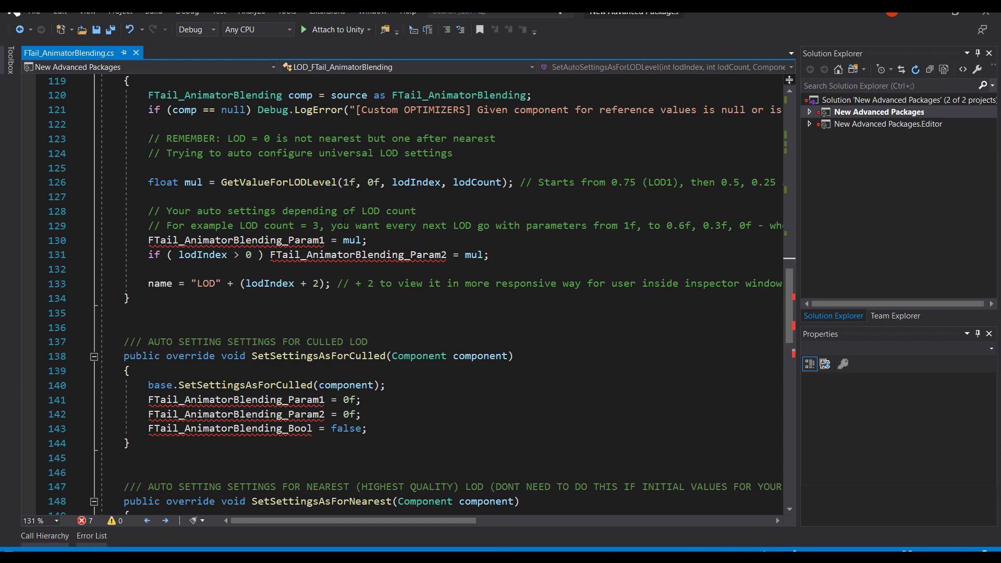
drag(490, 255, 465, 255)
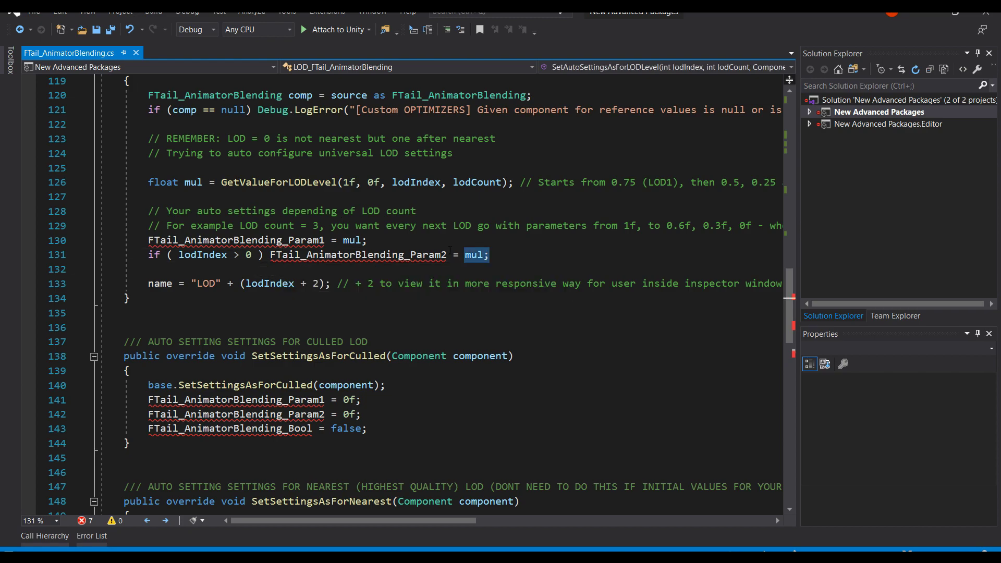
key(ctrl+l)
double_click(235, 240)
text(bl)
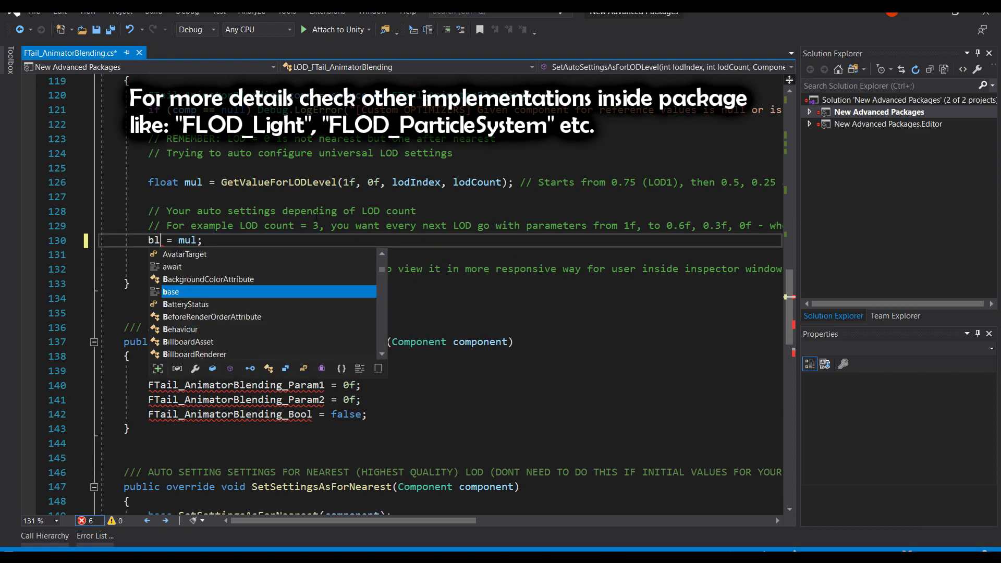
text(end)
key(Tab)
- Give UsingBlend fixed values: 1f for LOD level and nearest, 0f for culled and hidden
double_click(235, 241)
text(1)
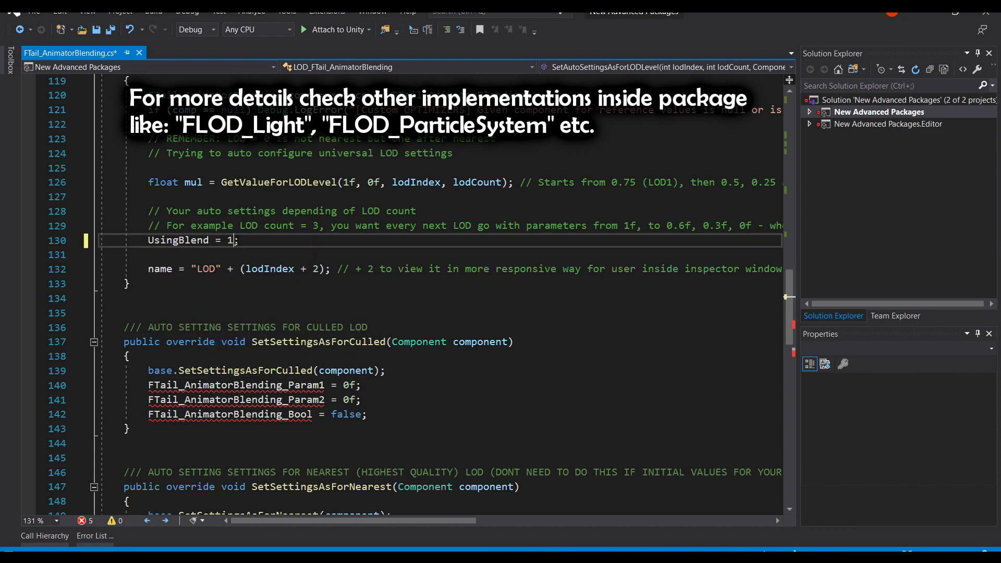
text(f)
scroll(303, 307, down, 1)
scroll(303, 307, down, 1)
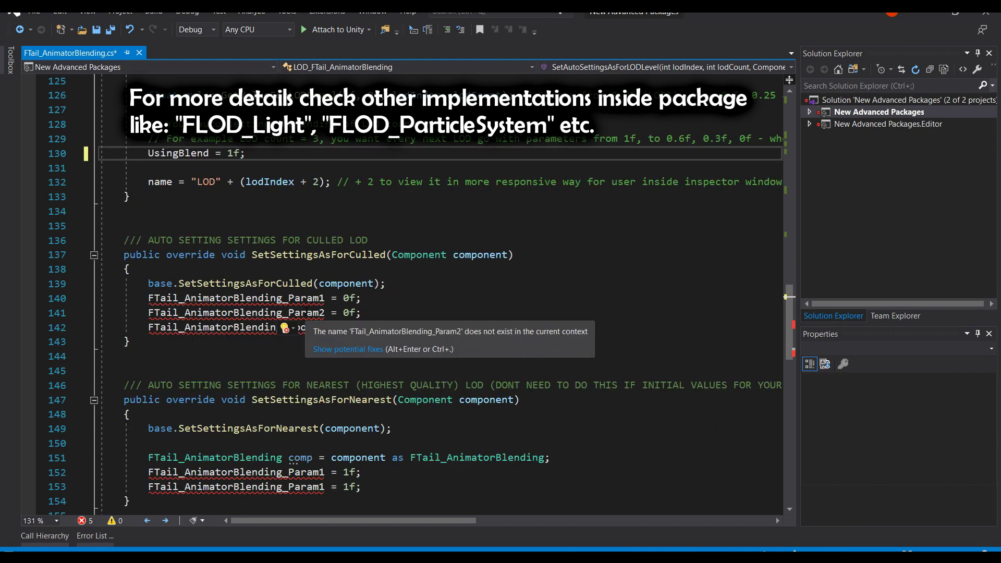
drag(367, 327, 154, 297)
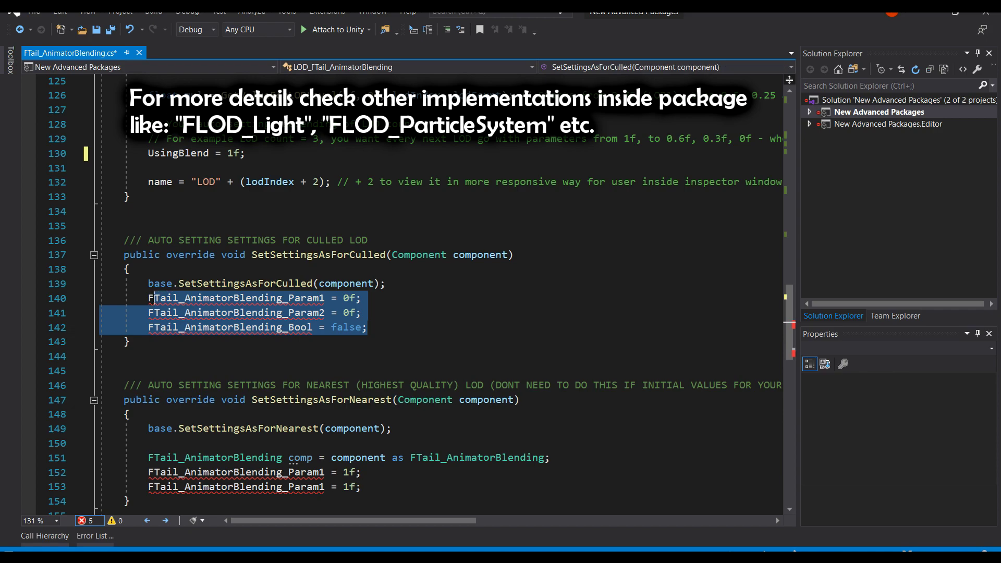
text(using)
text(B = 0f;)
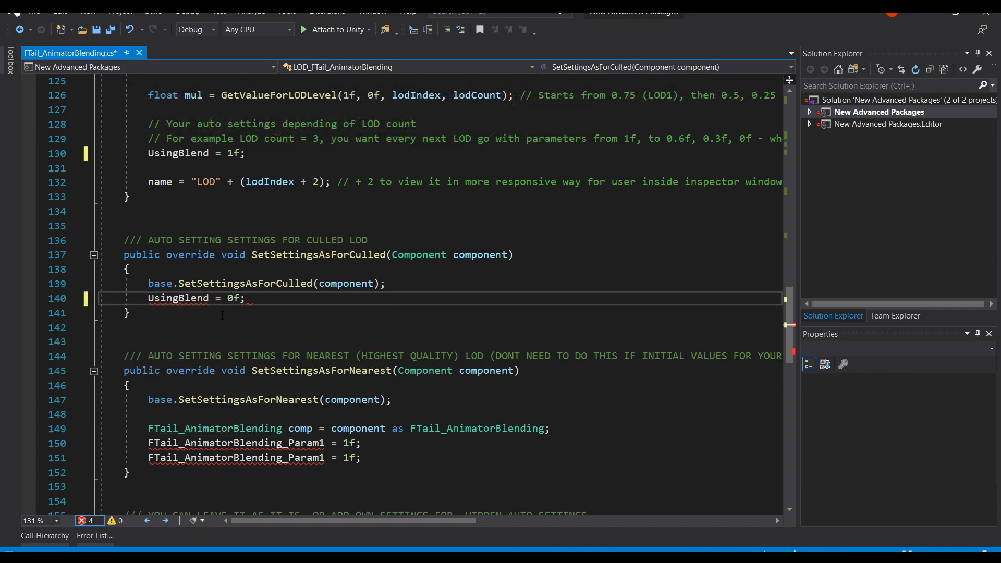
scroll(222, 315, down, 3)
drag(362, 326, 149, 312)
text(using)
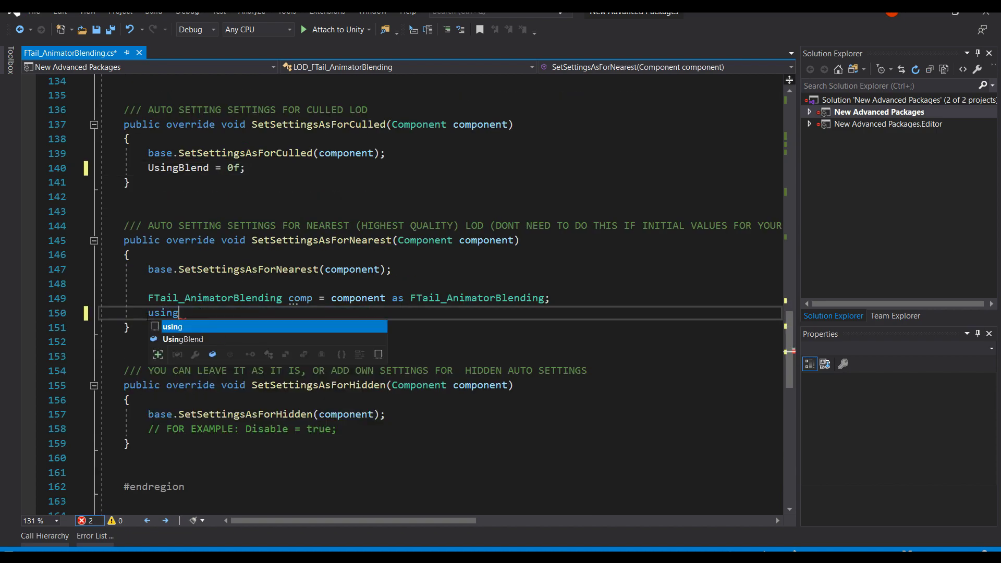
key(Down)
text(= 1f;)
scroll(337, 391, down, 1)
drag(336, 386, 160, 386)
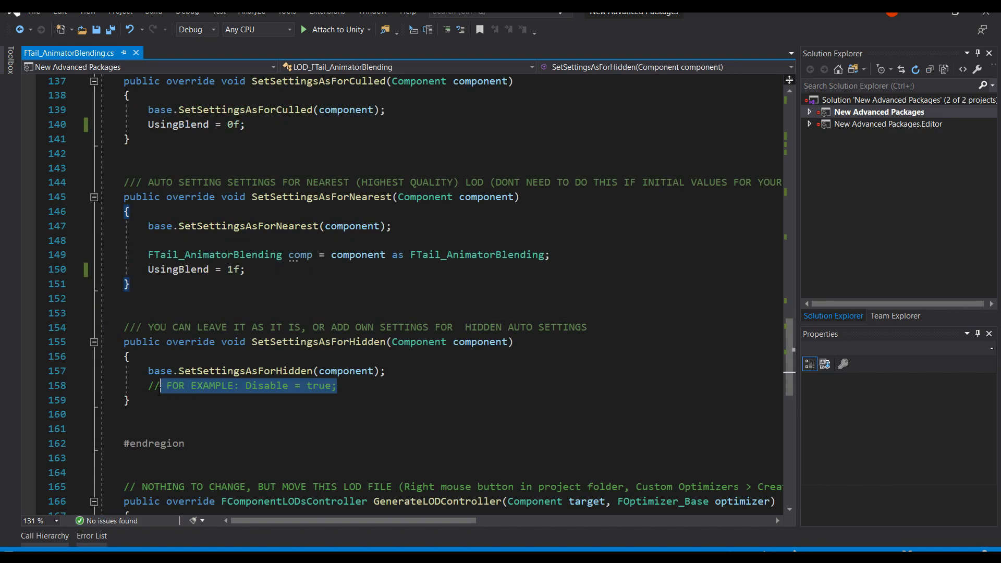
text(us)
key(Tab)
text(= 0f;)
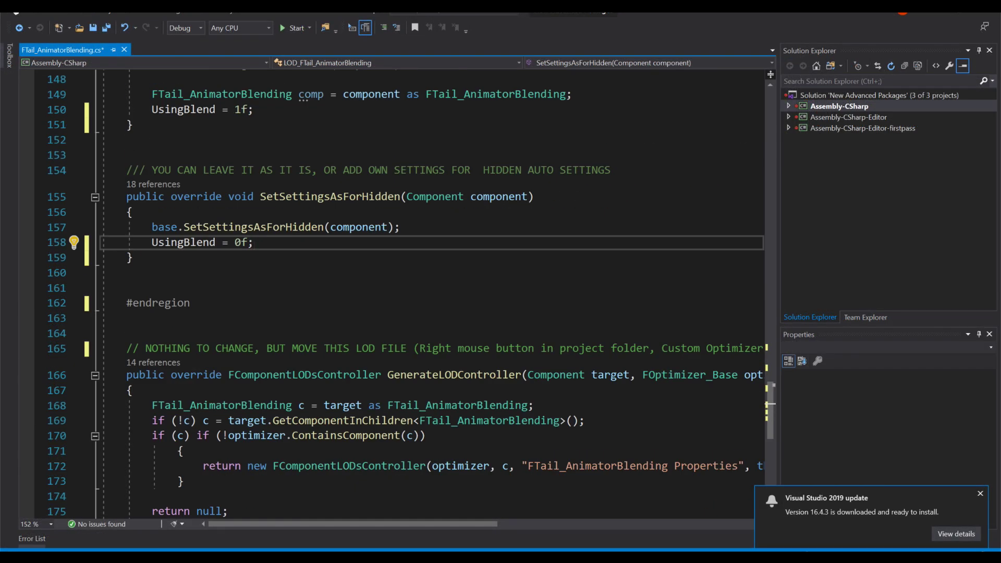
scroll(430, 297, down, 3)
scroll(431, 297, up, 5)
- Review every UsingBlend match in the script, then return to the Unity editor
key(ctrl+f)
scroll(430, 297, up, 10)
scroll(430, 297, up, 15)
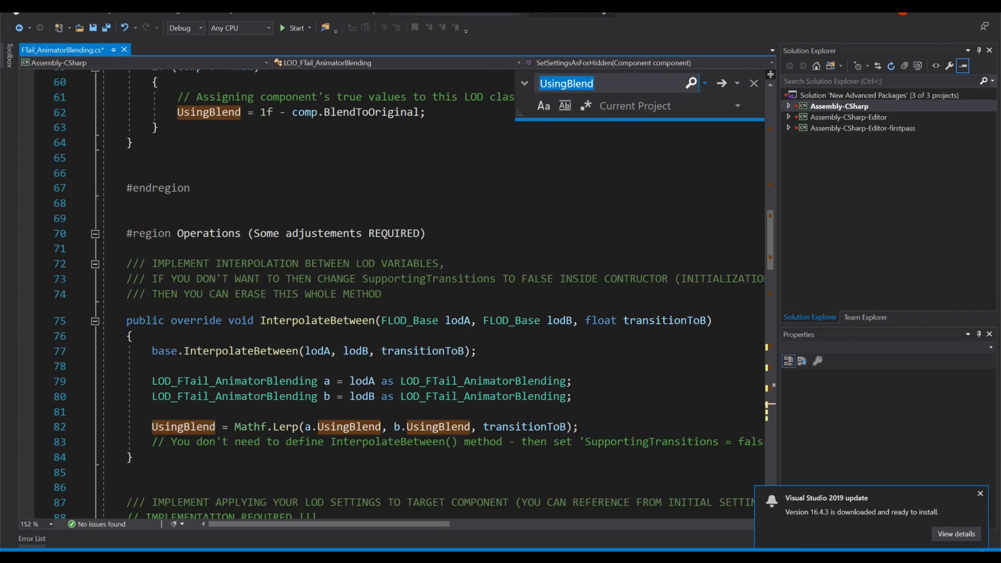
key(Return)
key(Return)
key(Return)
key(Return)
key(Escape)
drag(102, 213, 630, 213)
click(502, 243)
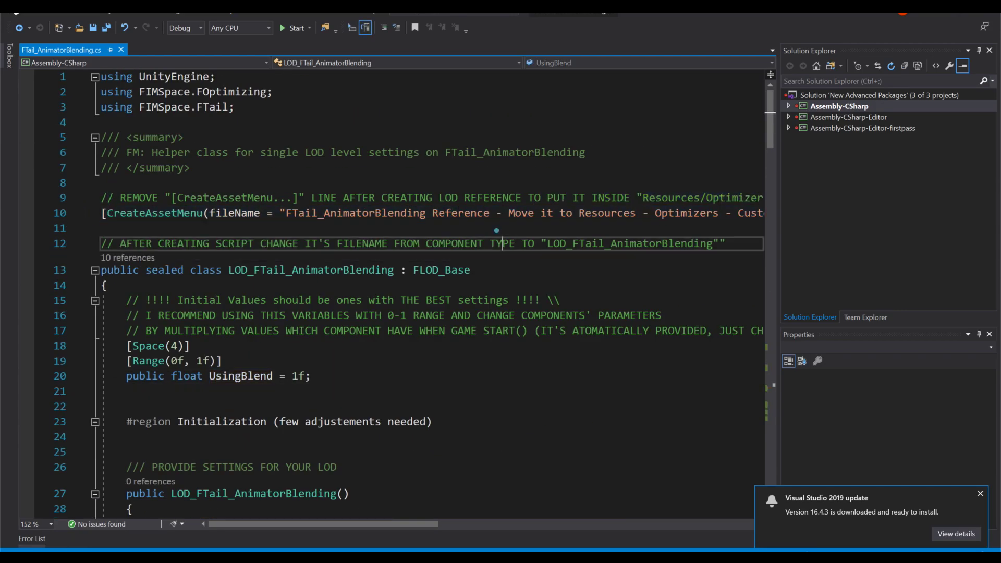
key(Up)
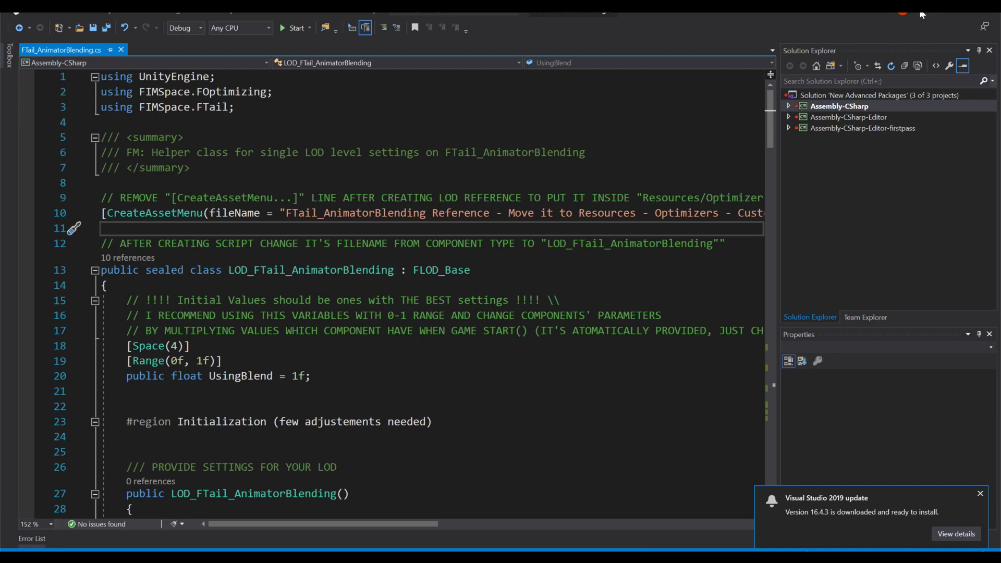
click(935, 16)
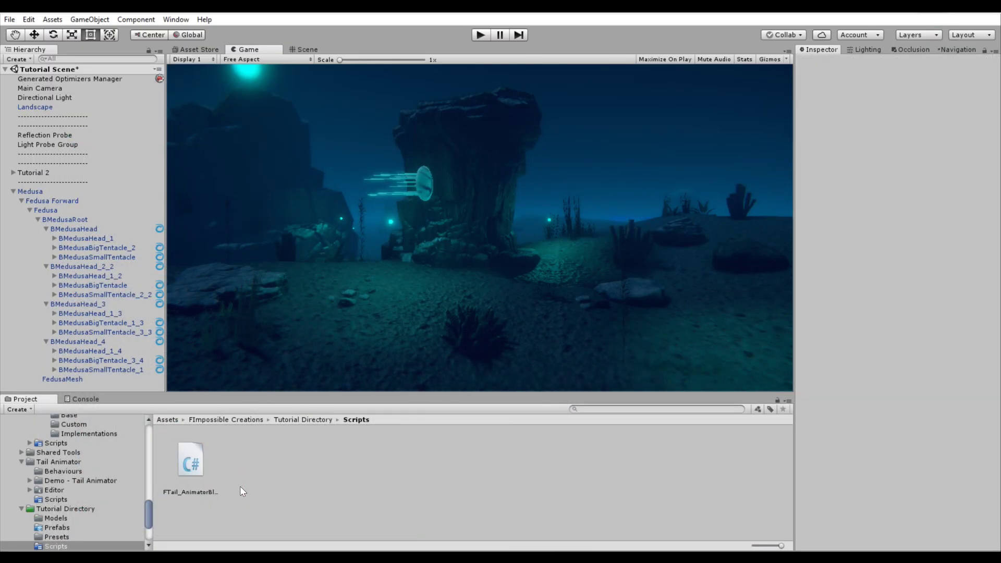
- Create the FTail_AnimatorBlending Reference asset, confirm Using Blend is 1, and reopen the script
right_click(269, 466)
mouse_move(342, 205)
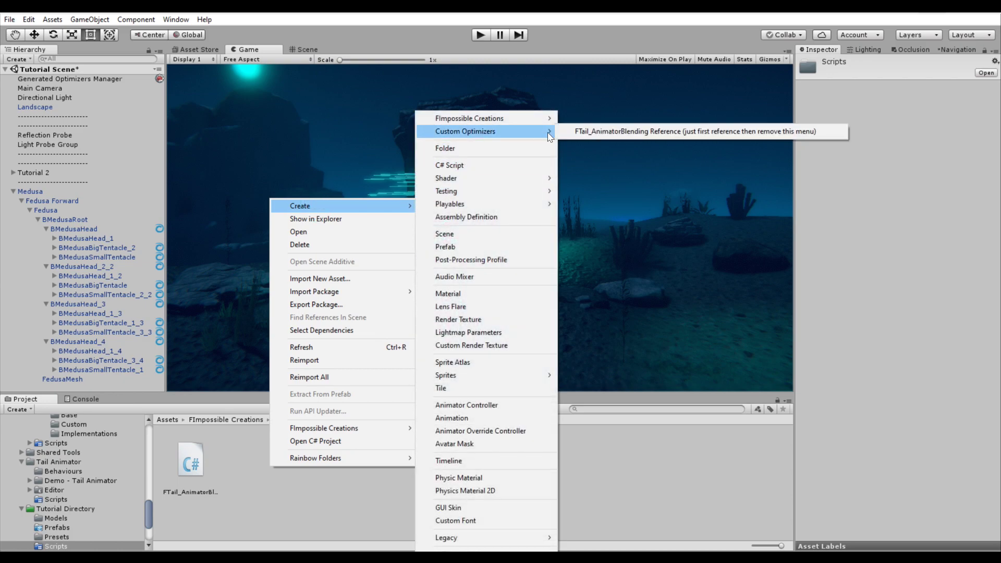
mouse_move(466, 132)
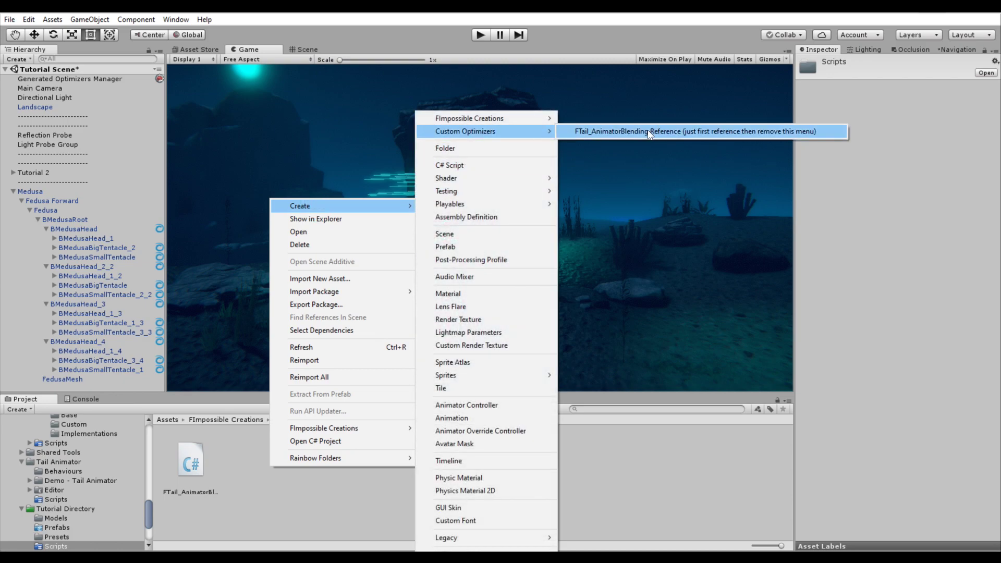
click(648, 134)
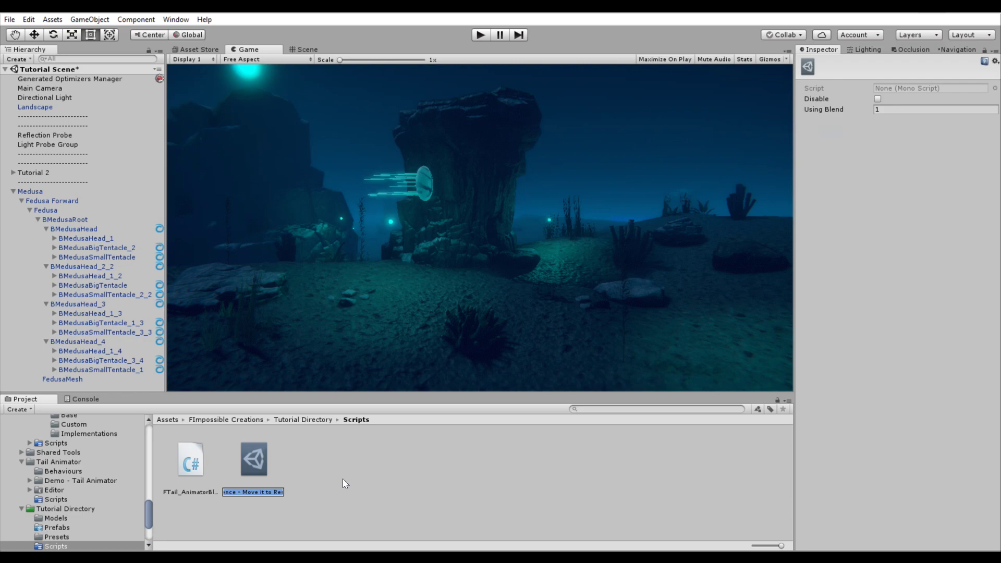
key(Return)
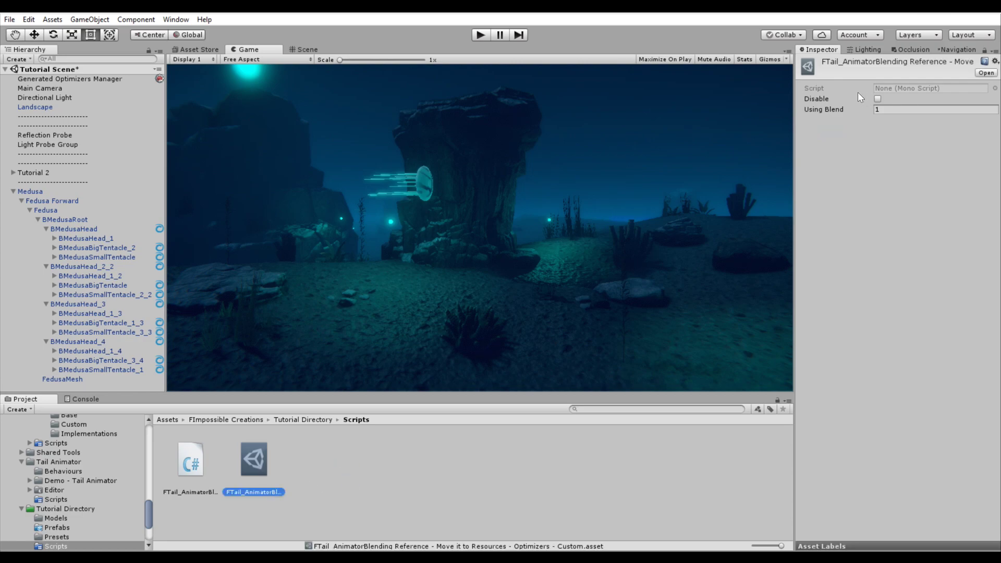
click(828, 111)
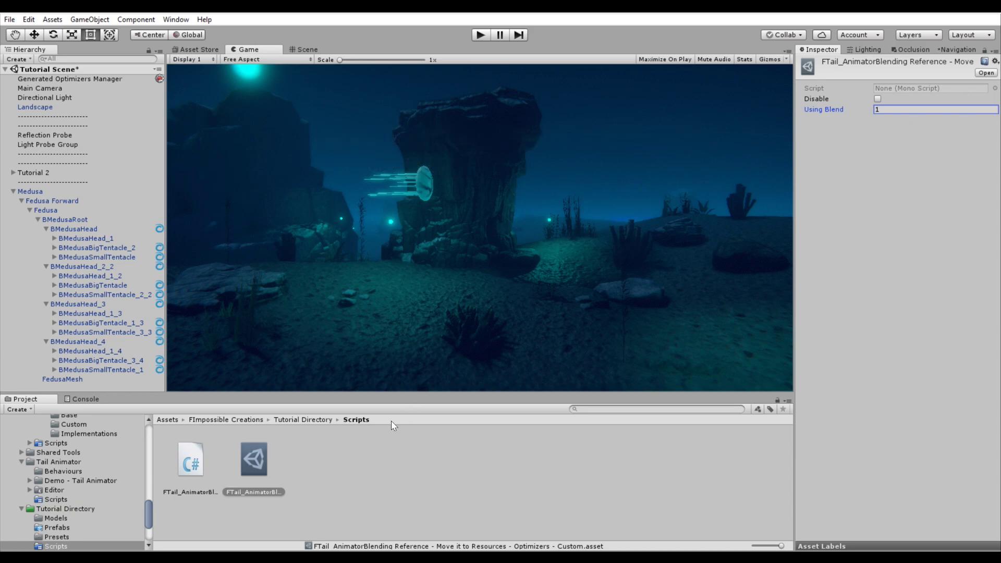
click(199, 475)
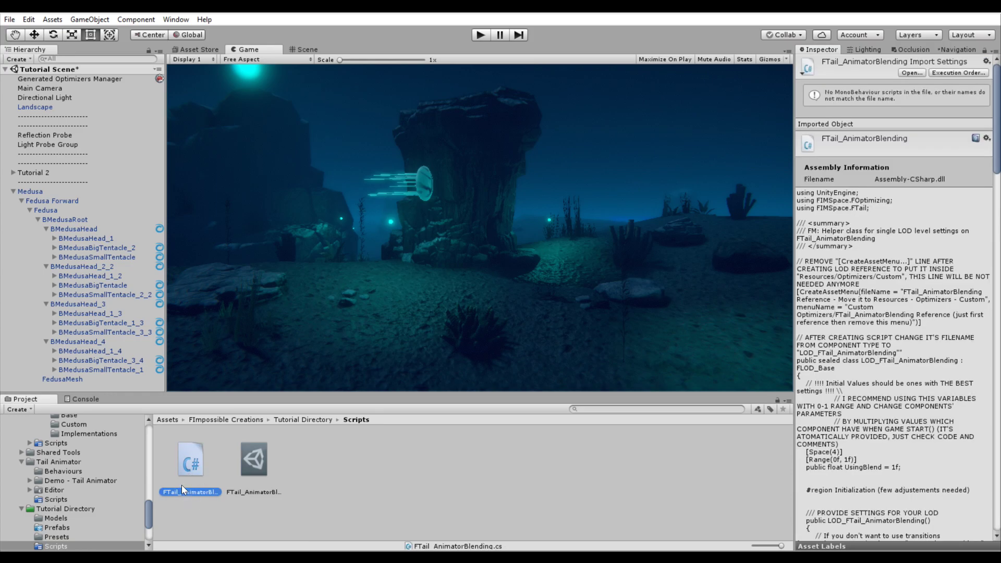
double_click(187, 469)
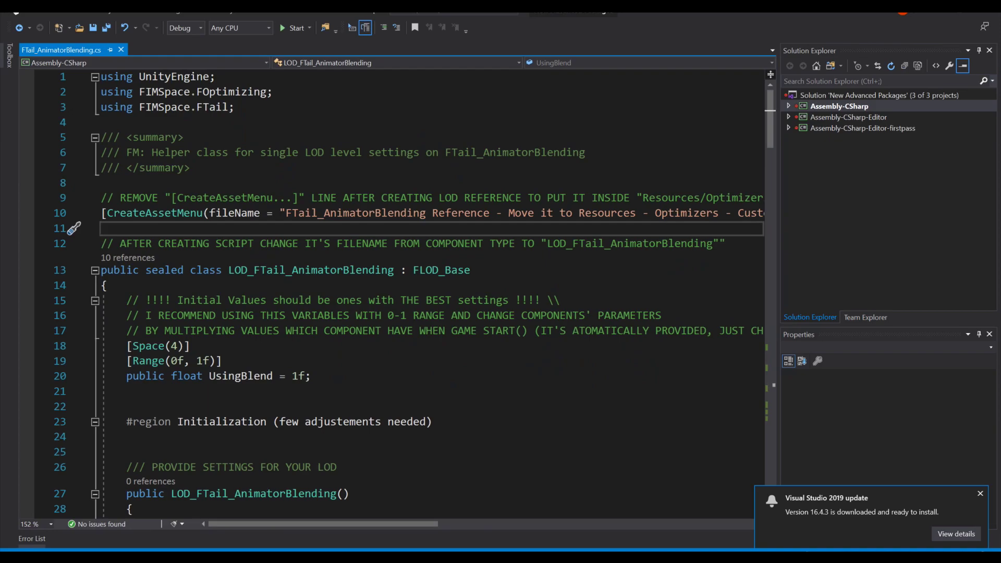
- Select the LOD_FTail_AnimatorBlending class name, then begin renaming the script file in Unity
double_click(329, 270)
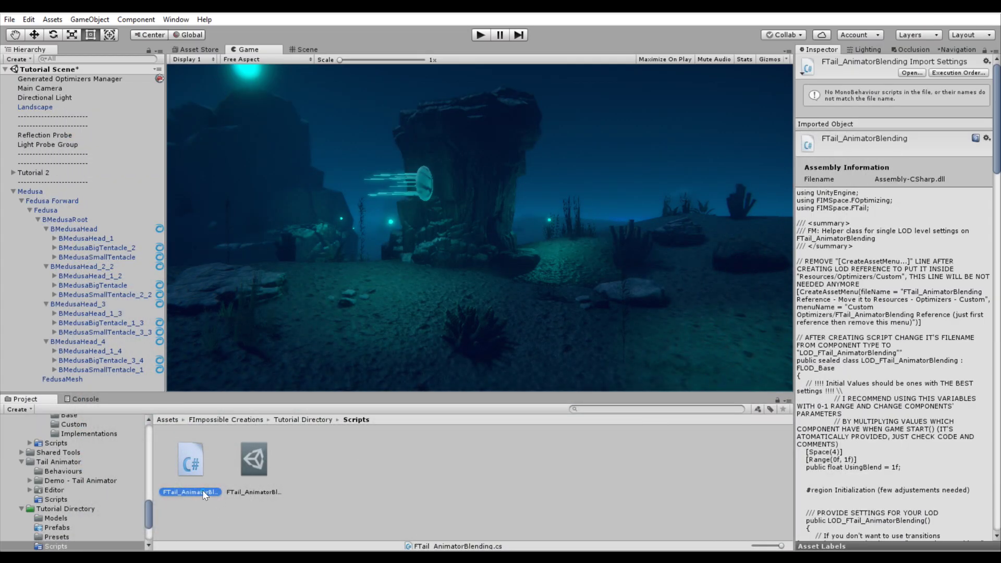
click(202, 491)
- Commit the LOD_FTail_AnimatorBlending rename and delete the old reference asset
click(200, 465)
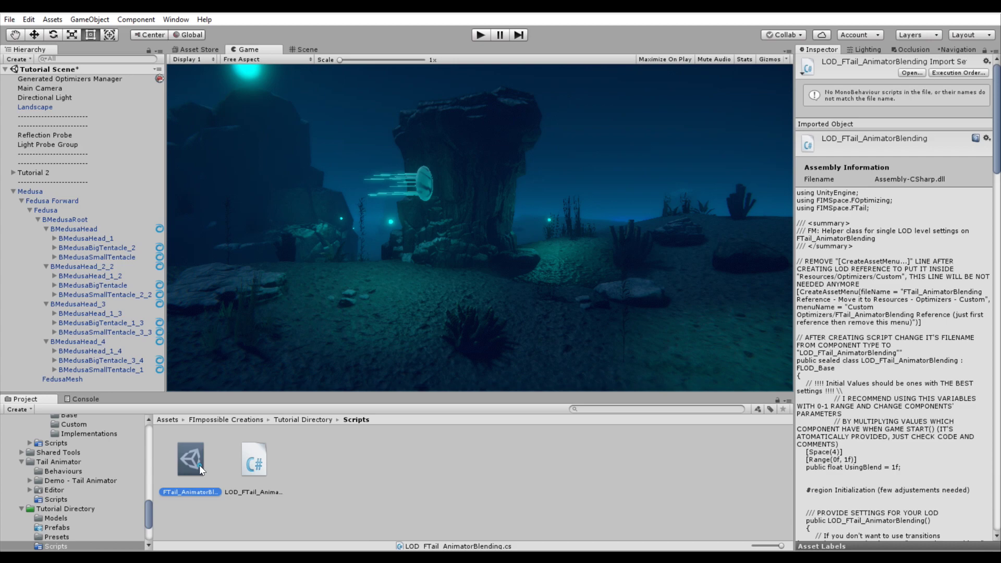
click(266, 505)
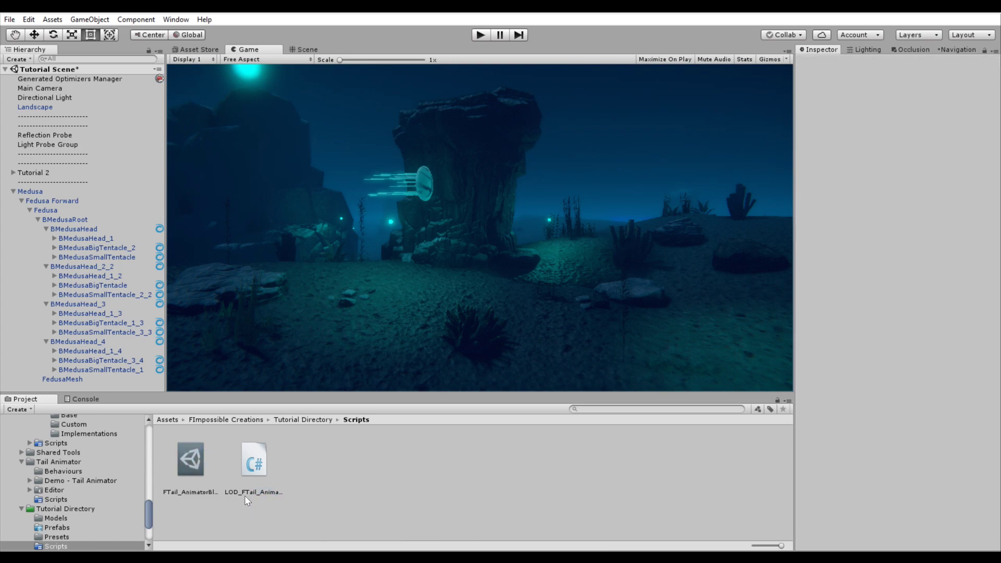
click(197, 467)
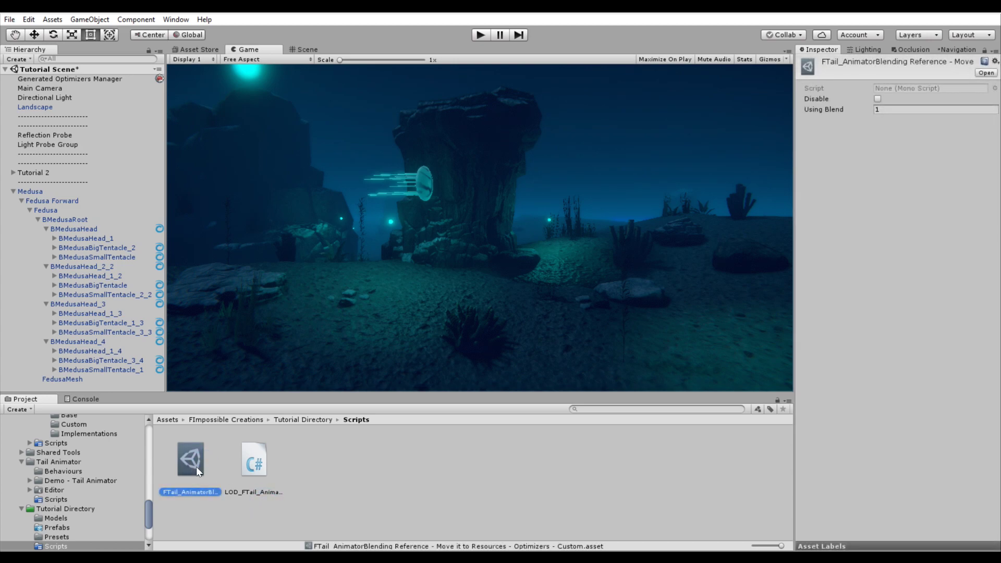
key(Delete)
click(532, 311)
- Generate a new optimizer reference asset and move it into Resources/Optimizers/Custom
right_click(257, 491)
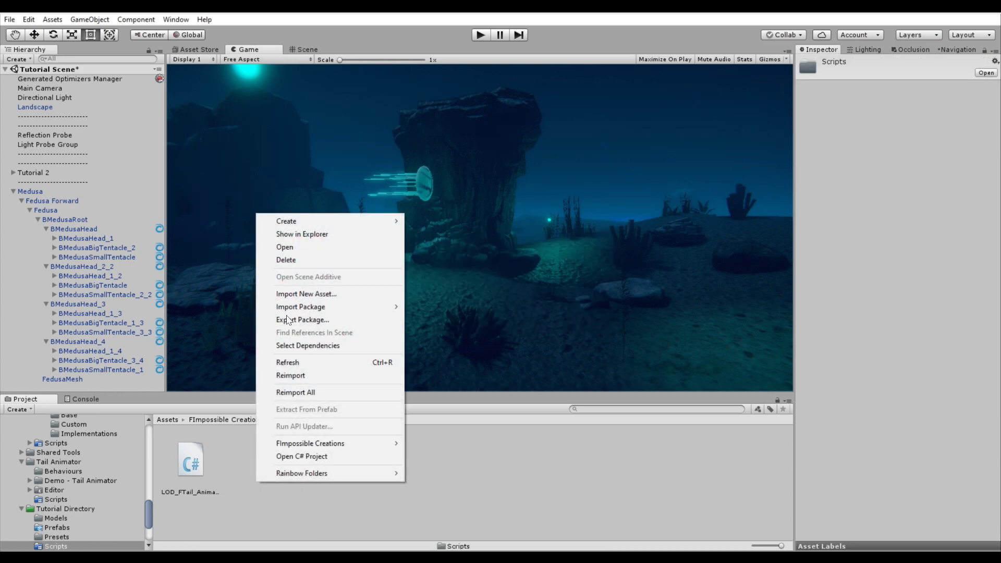
click(587, 132)
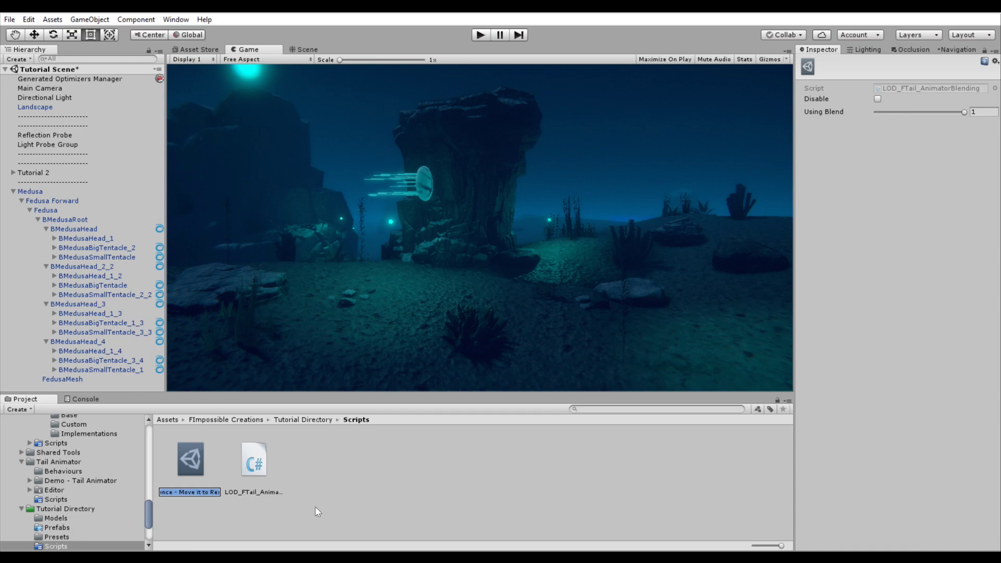
key(Return)
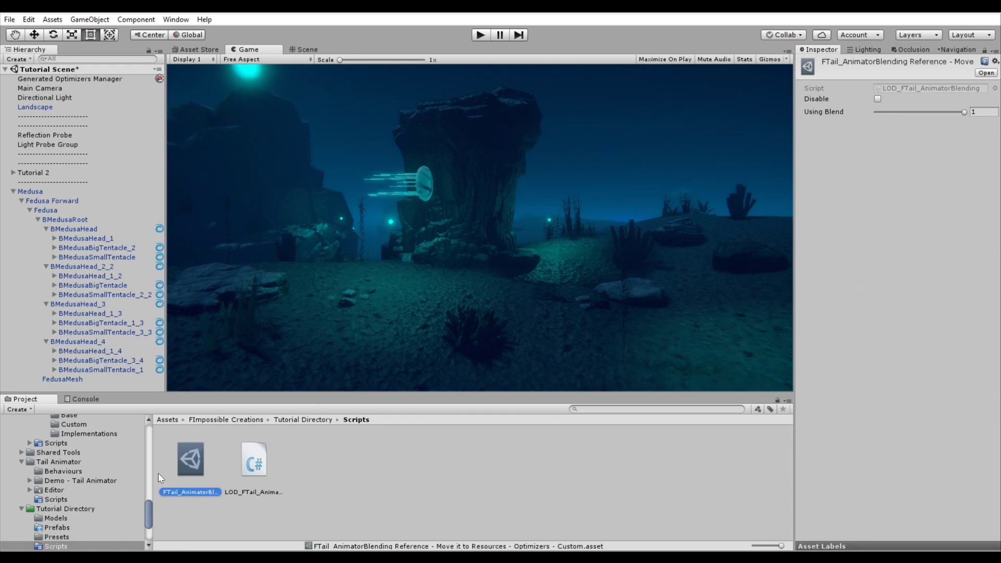
scroll(29, 500, up, 5)
scroll(54, 491, down, 3)
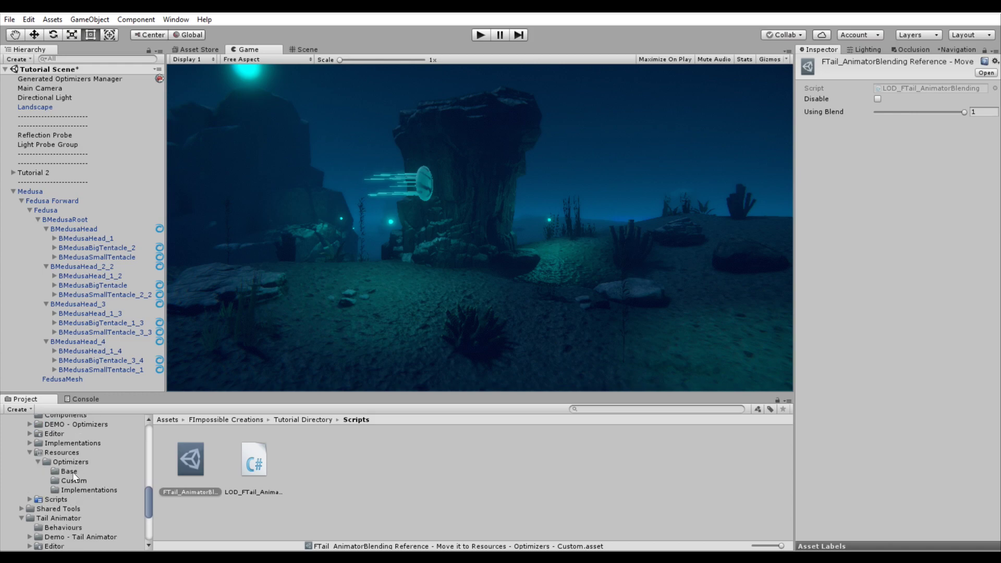
drag(191, 466, 78, 480)
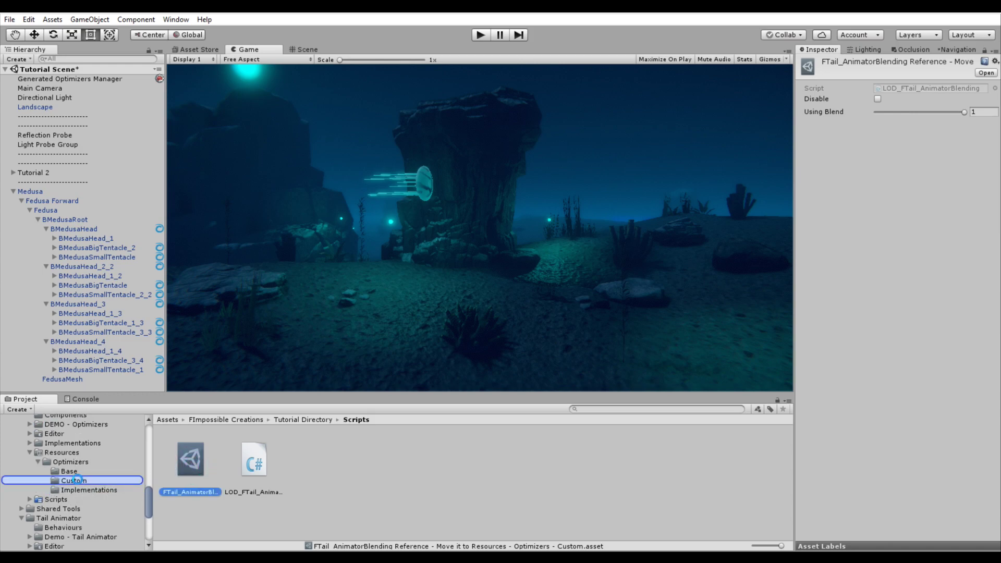
- Add an F Optimizer to Medusa and collect its children's custom tail components
click(51, 194)
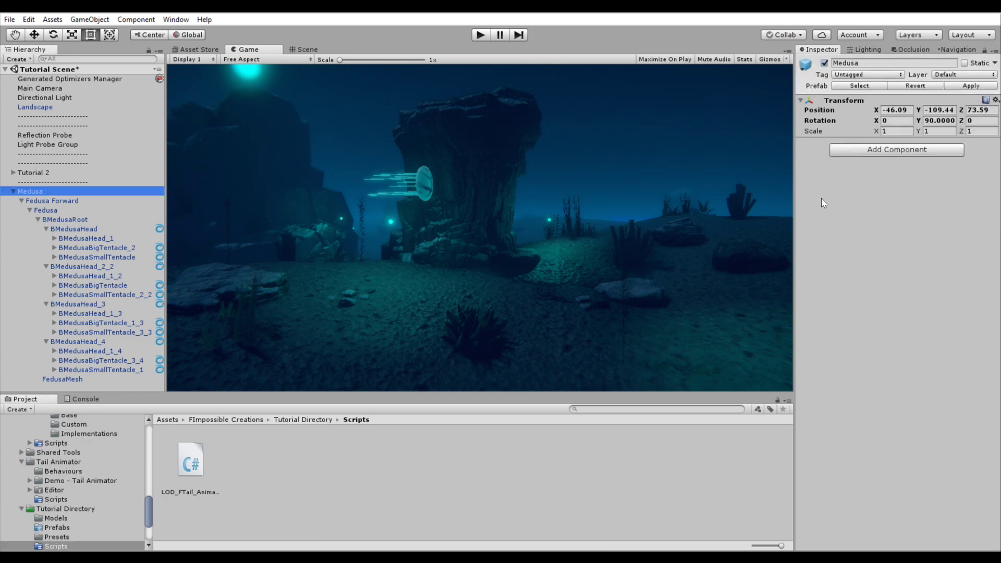
click(872, 149)
text(optimiz)
click(873, 220)
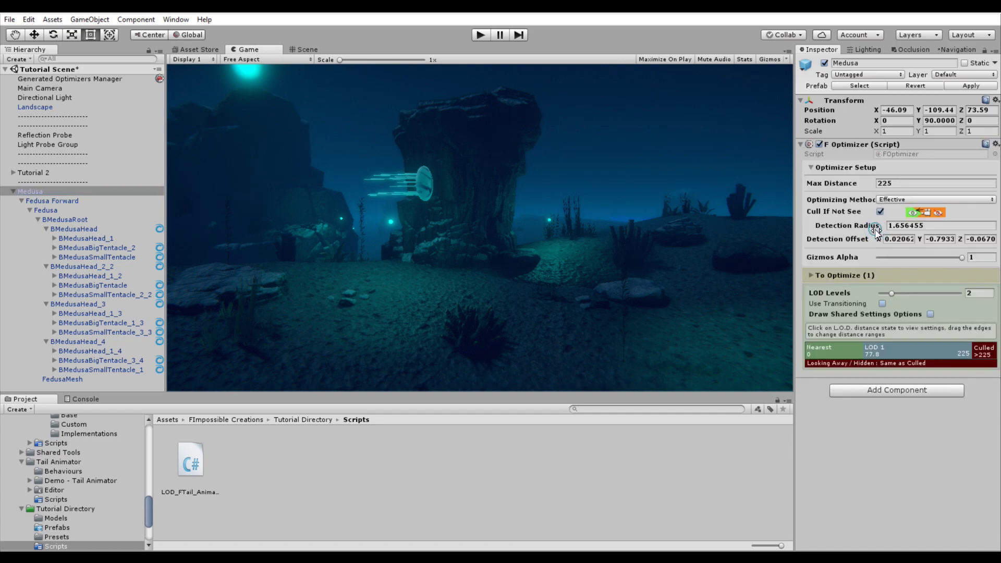
click(817, 324)
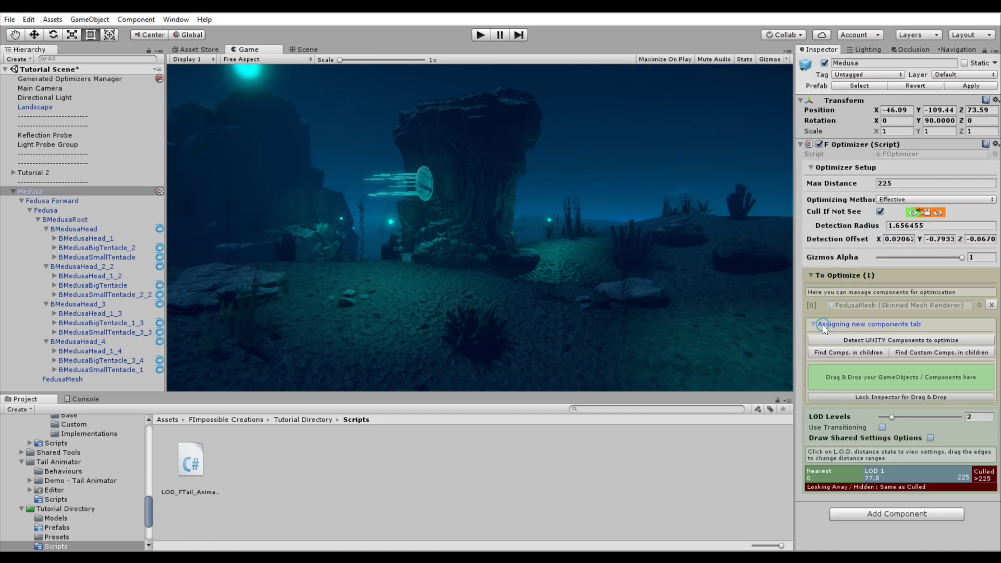
click(940, 348)
scroll(856, 347, down, 5)
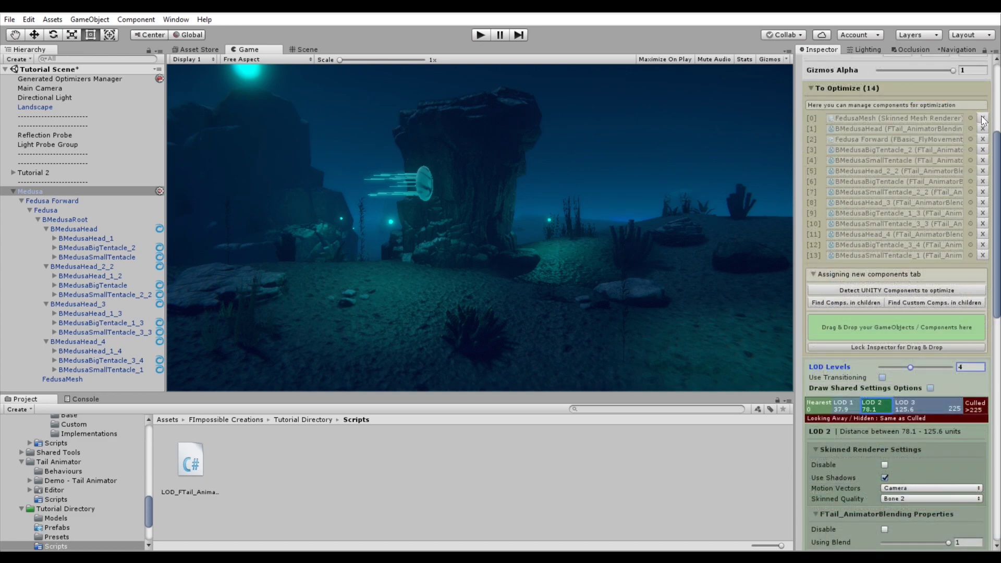
click(983, 118)
click(983, 118)
scroll(854, 226, down, 4)
scroll(860, 289, down, 1)
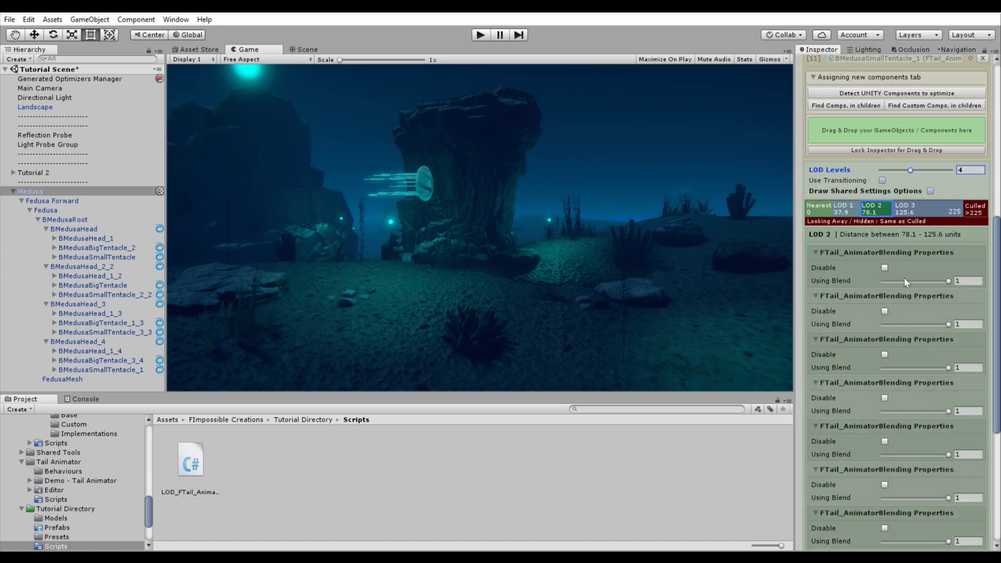
- Set LOD Levels to 2, extend Nearest to 15.6 units, and enable shared settings options
drag(908, 173, 889, 174)
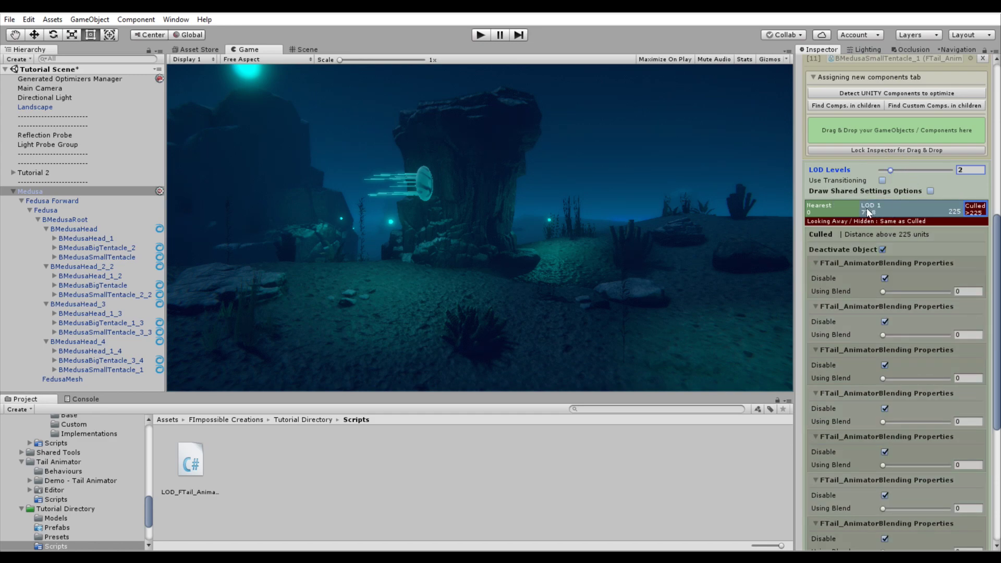
click(816, 211)
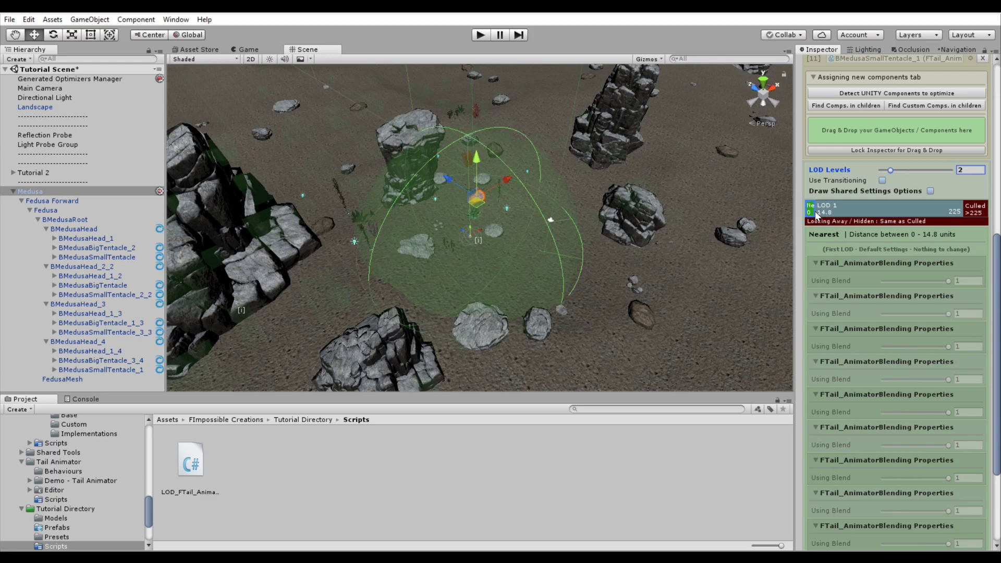
drag(815, 211, 816, 212)
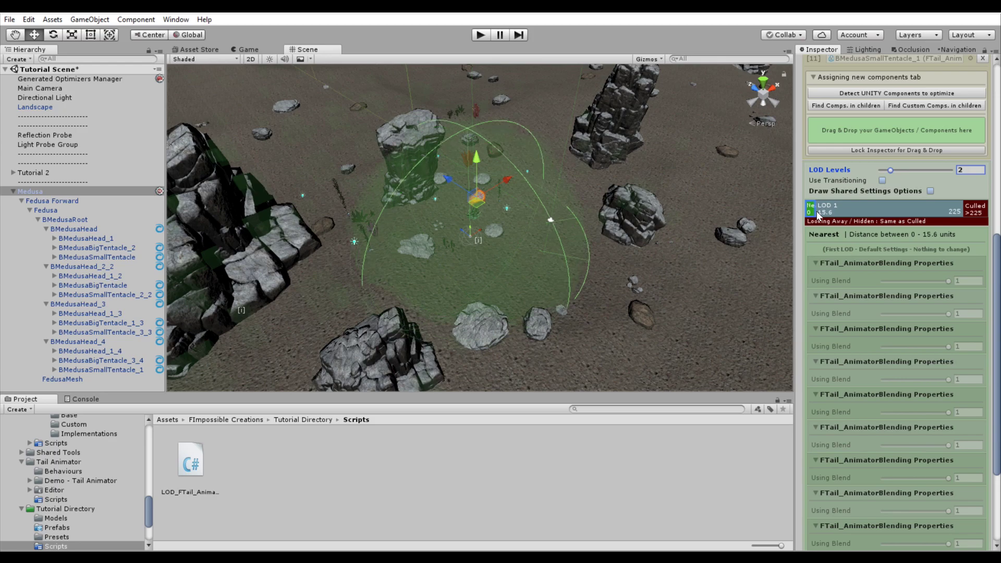
click(845, 209)
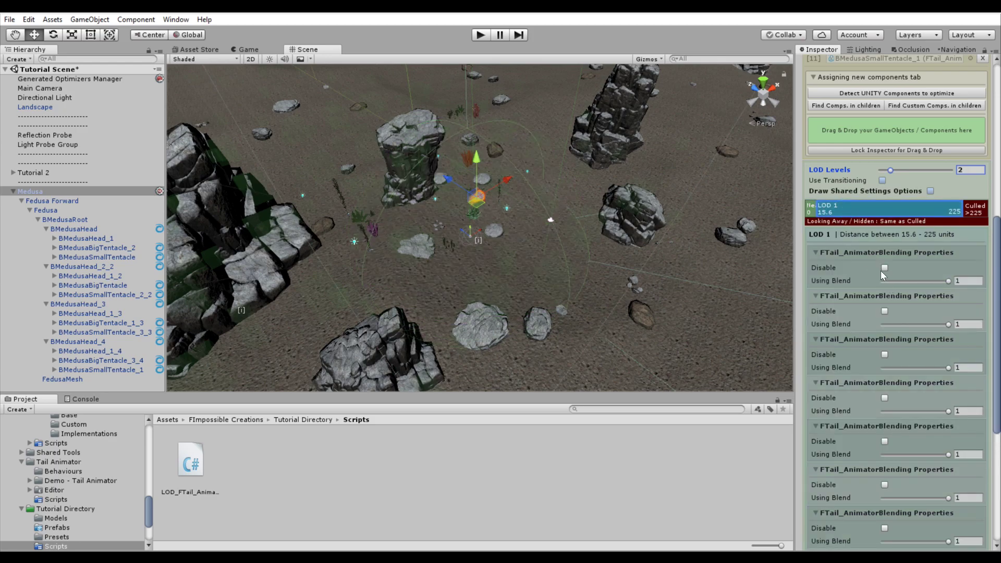
click(930, 191)
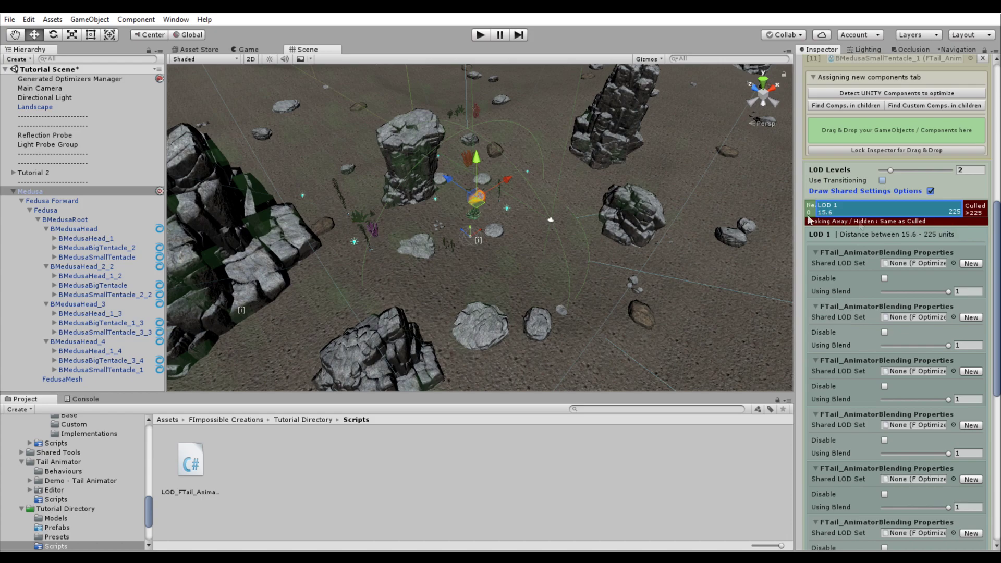
- Save a new shared LOD preset, lower LOD 1 Using Blend, and enable transitioning with 0.75 fade
click(968, 265)
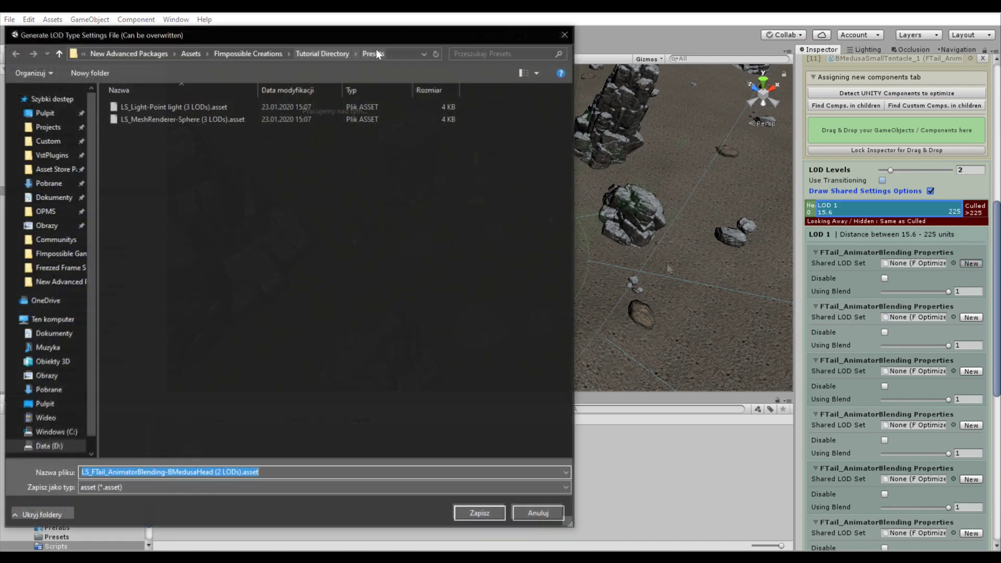
click(476, 512)
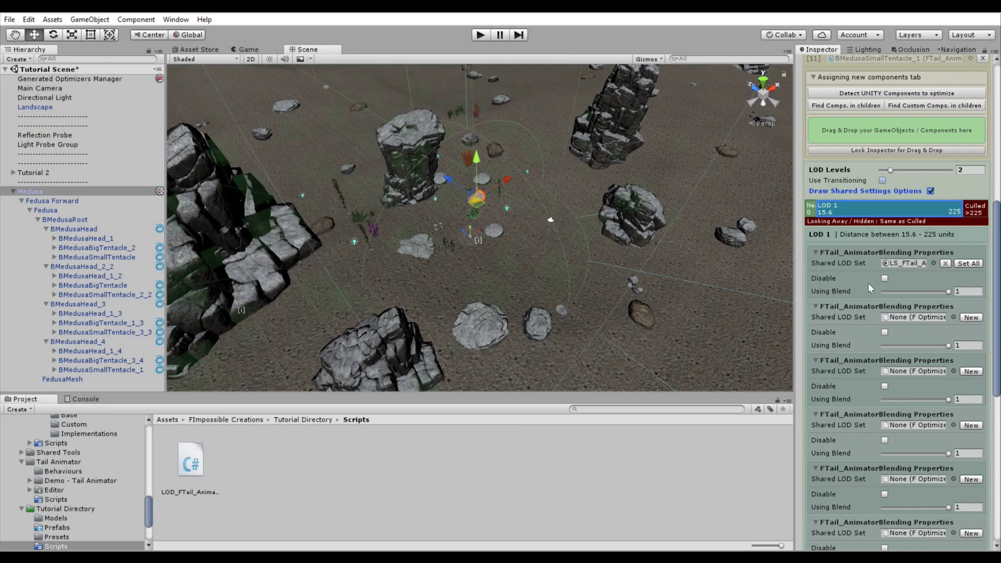
drag(948, 290, 934, 293)
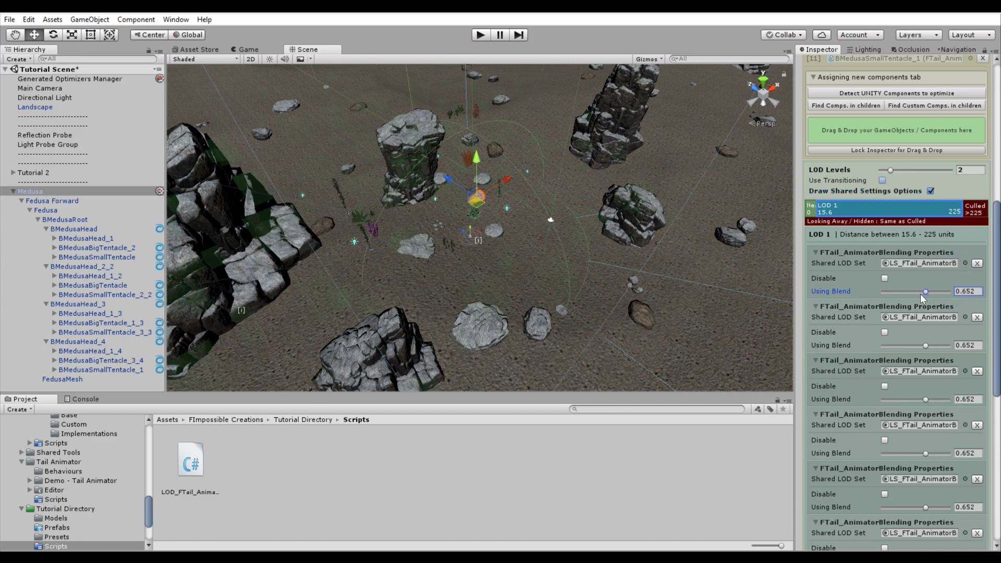
scroll(869, 296, up, 2)
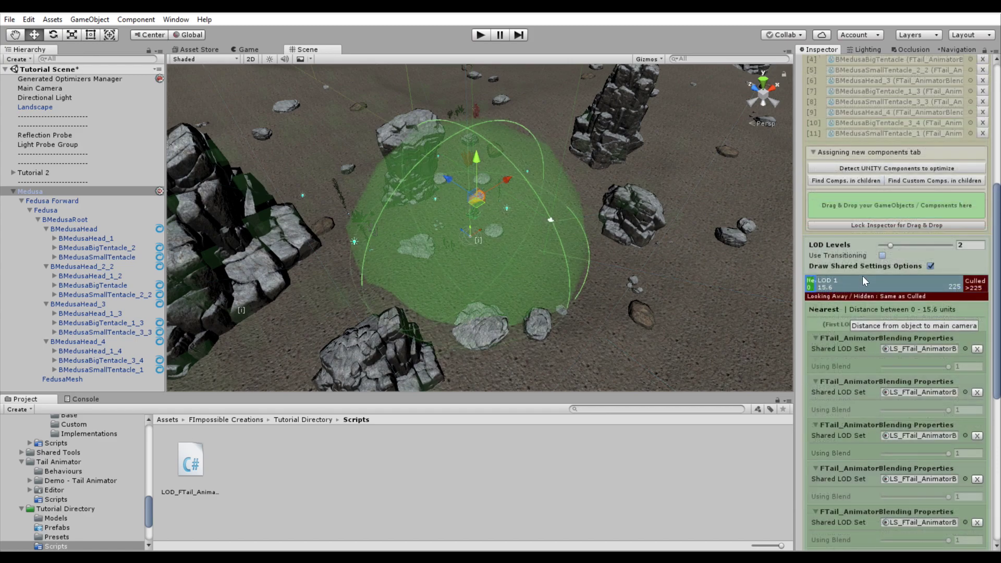
click(882, 256)
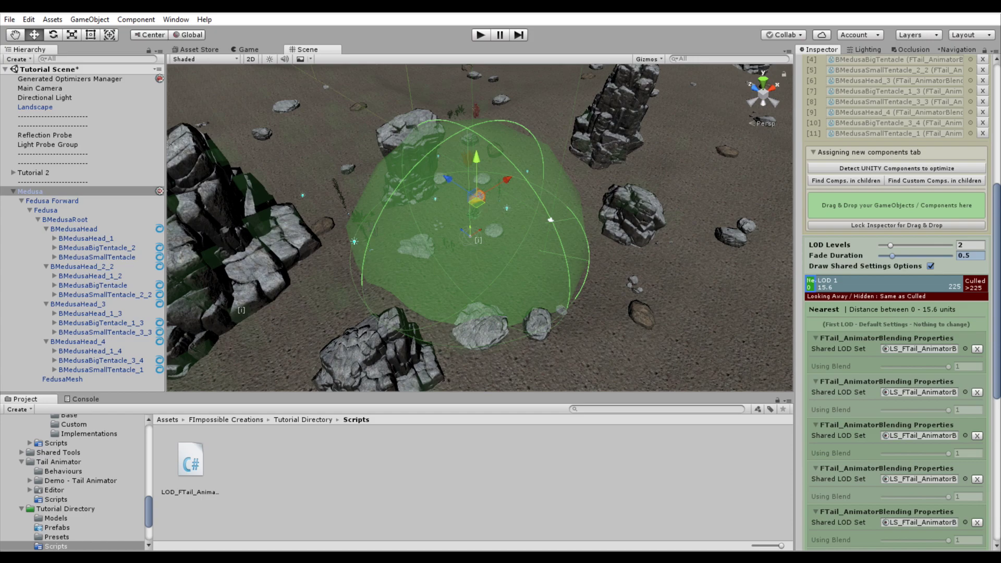
click(970, 256)
text(7)
click(482, 35)
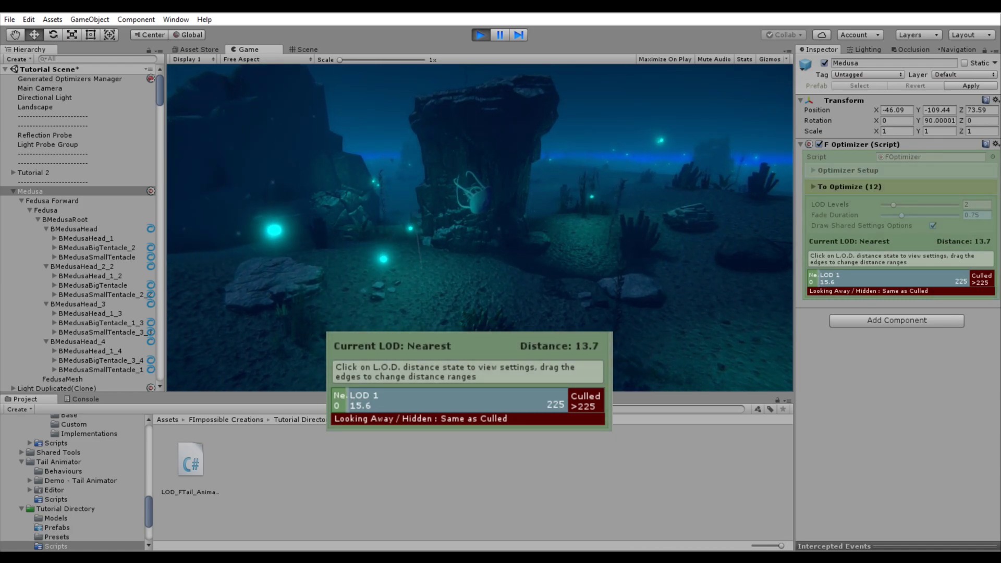
- Widen the Inspector during play mode to watch the optimizer, then stop playback
drag(796, 238, 642, 252)
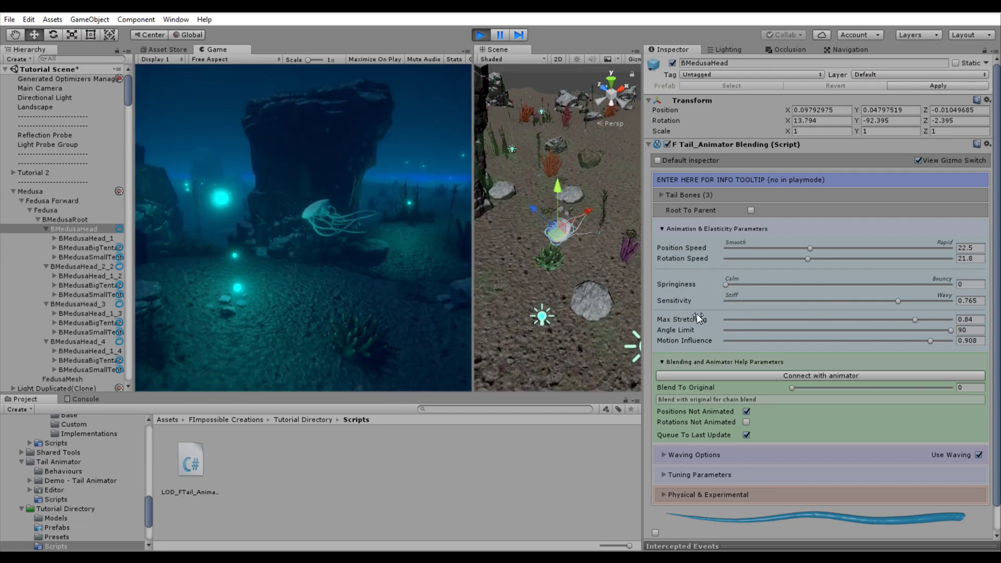
scroll(696, 313, down, 1)
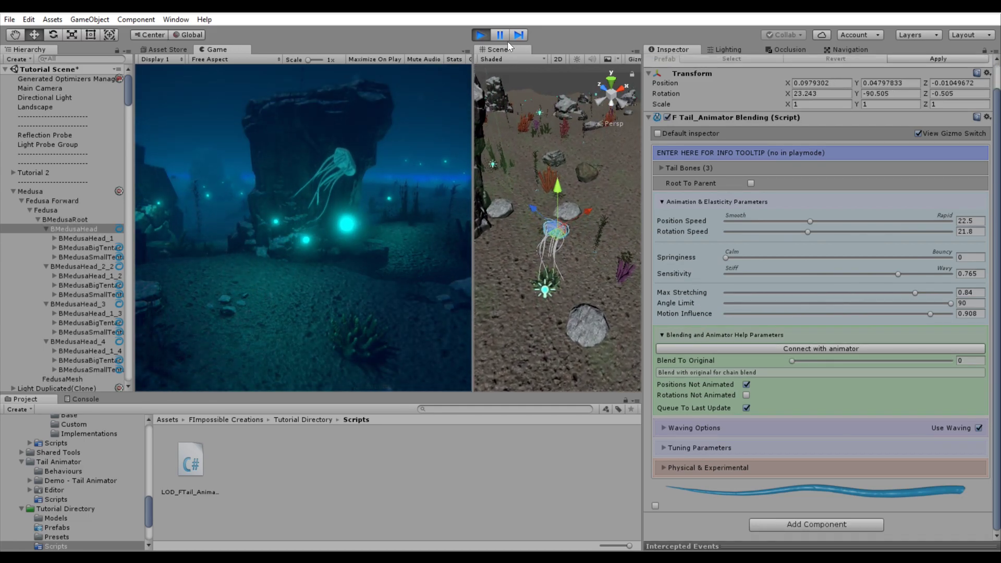
click(480, 35)
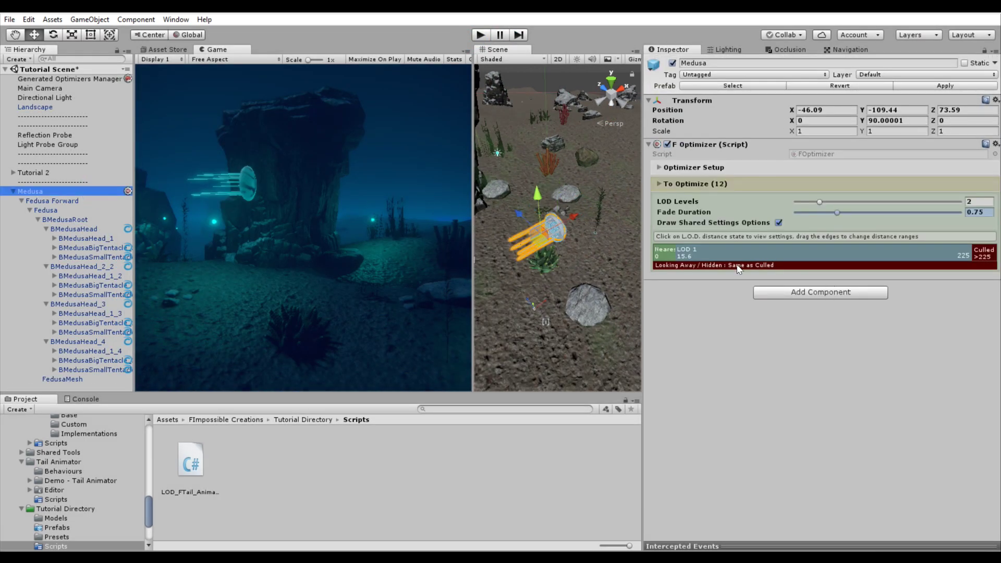
- Make Looking Away hiding independent of culling with Cull from LOD 2, then enter play mode
click(738, 267)
click(796, 280)
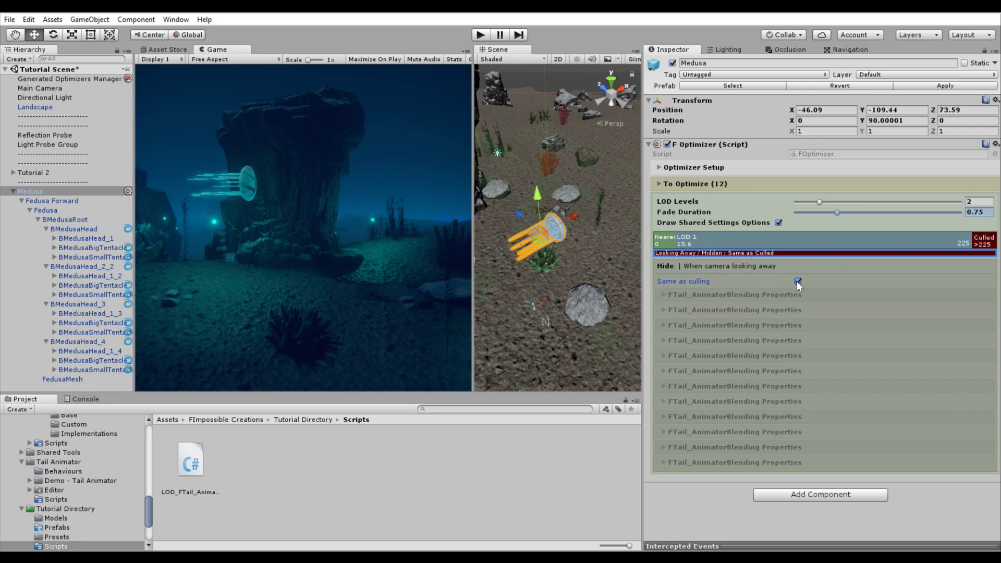
click(797, 280)
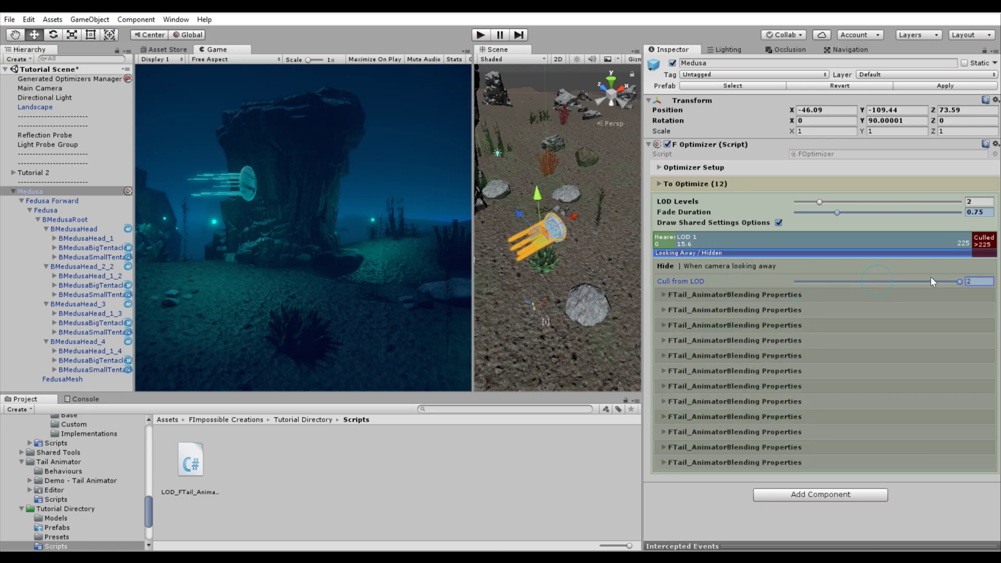
click(481, 35)
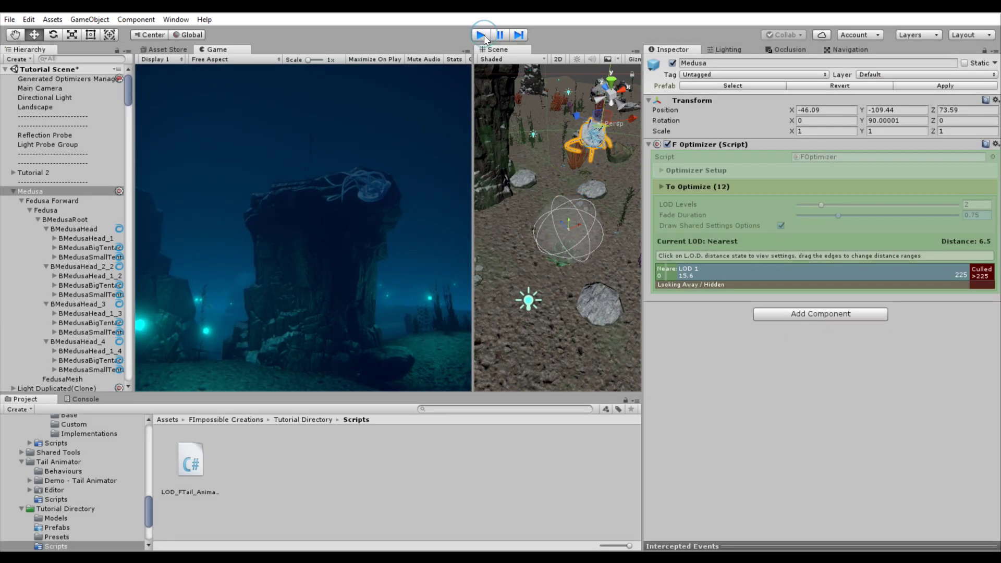
- Replay the scene with Maximize On Play so the 1920×1080 Game view fills the editor
click(479, 34)
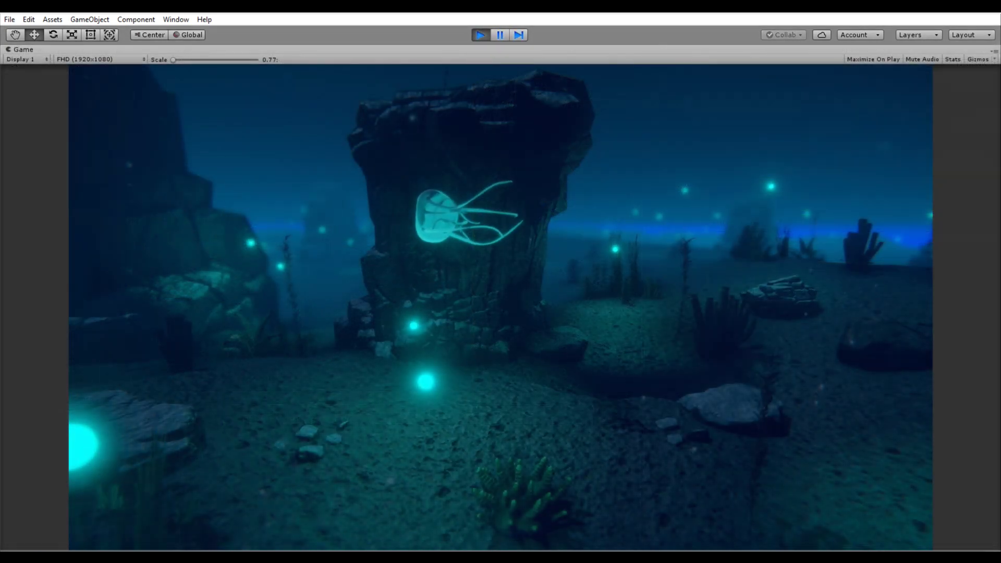